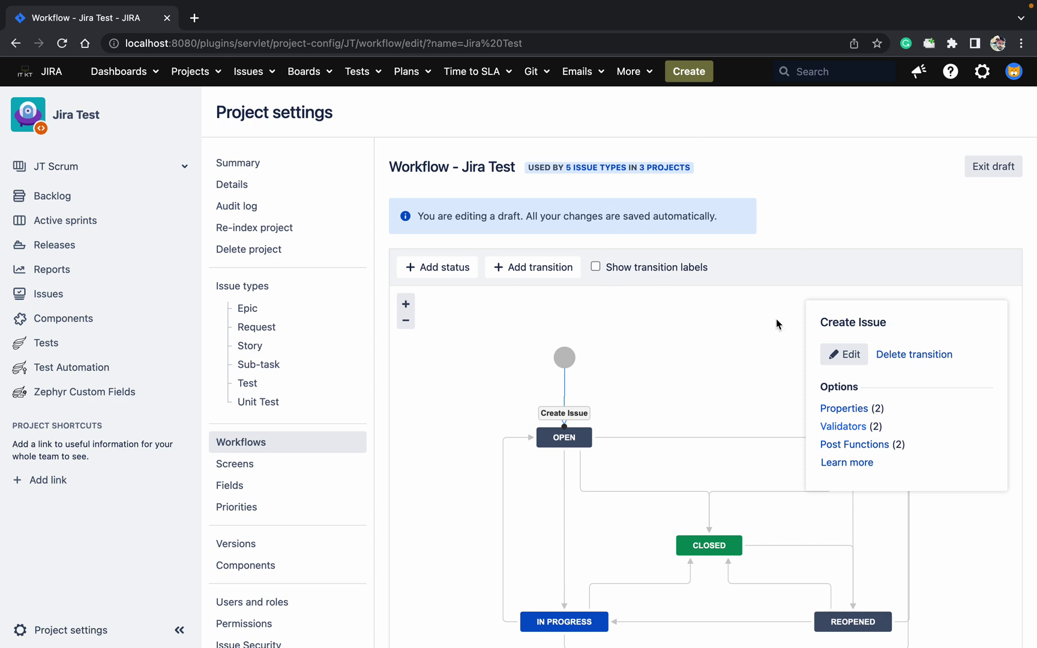
# Check which issue types and which projects use the Jira Test workflow
pyautogui.click(588, 170)
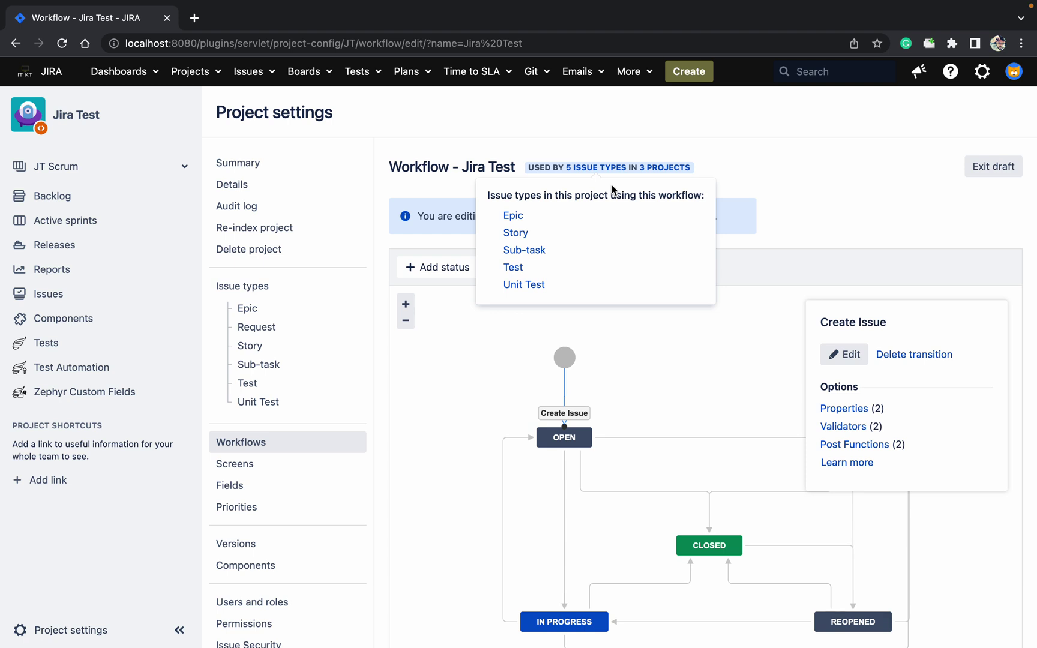
pyautogui.click(654, 168)
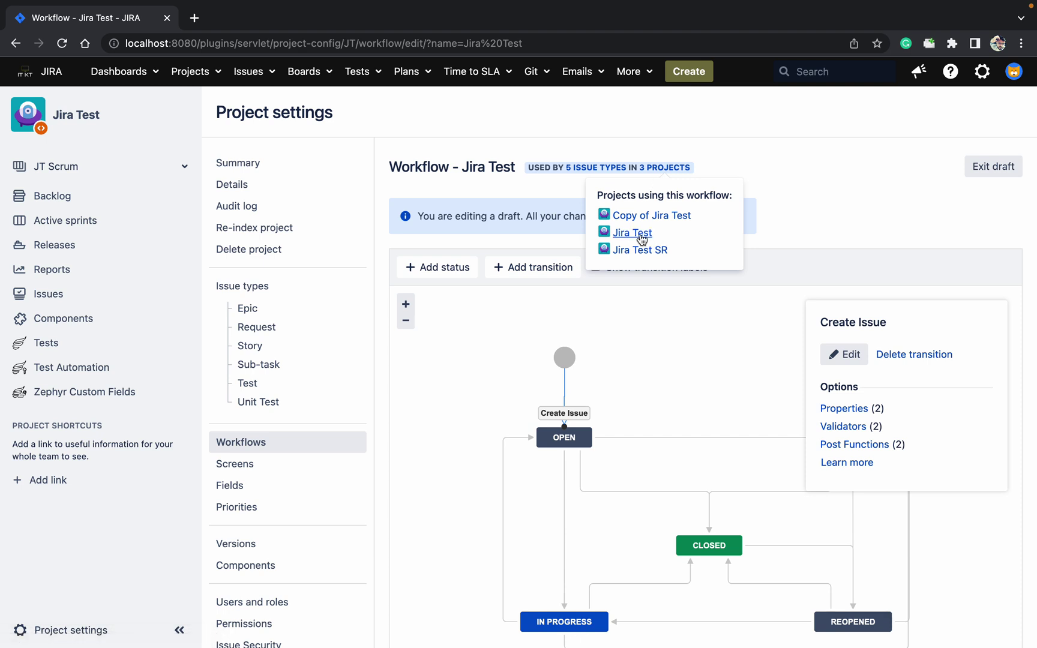
pyautogui.click(843, 427)
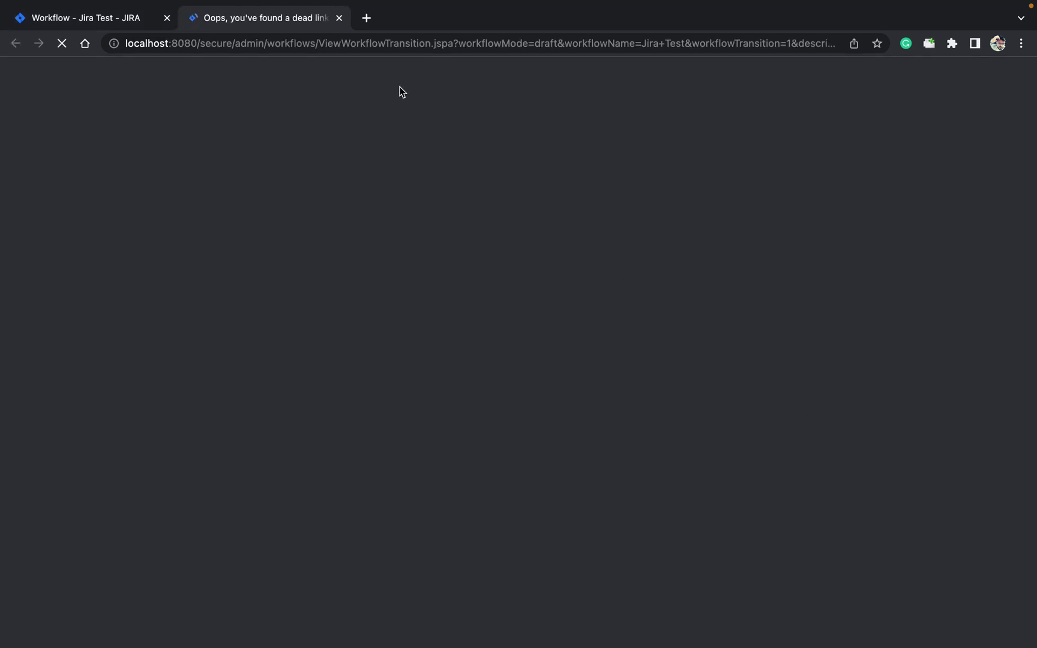
pyautogui.click(341, 19)
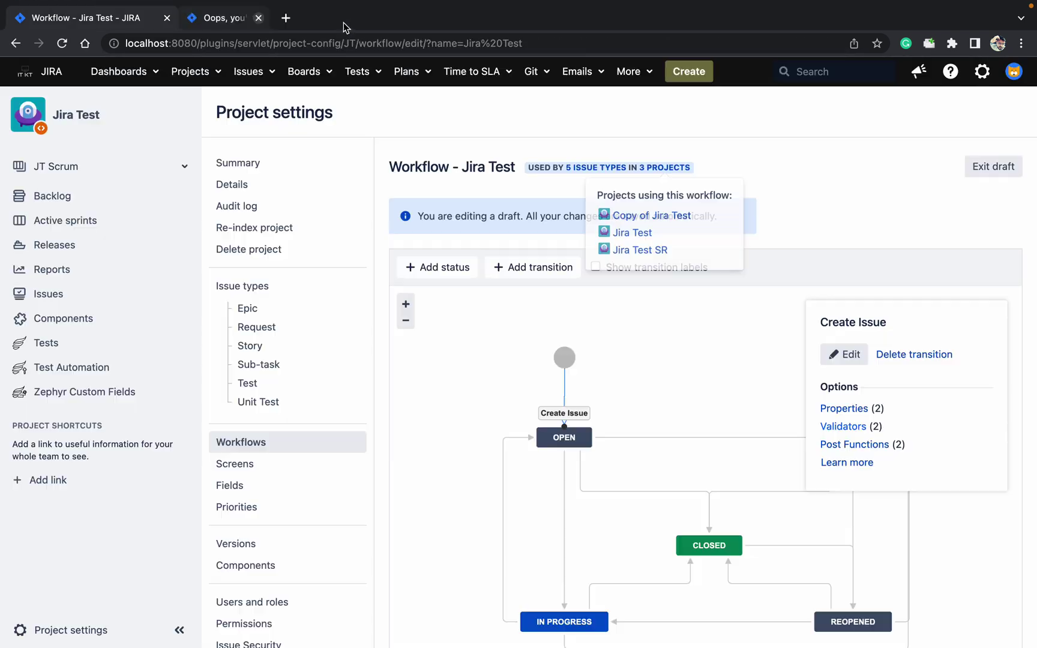
pyautogui.click(62, 43)
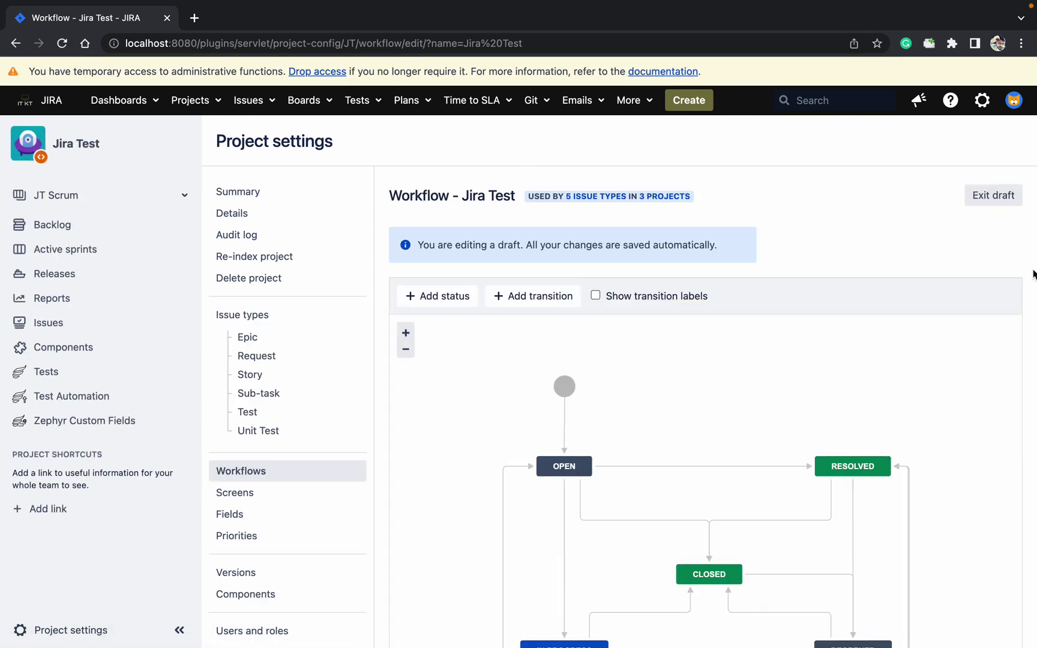
pyautogui.click(1004, 204)
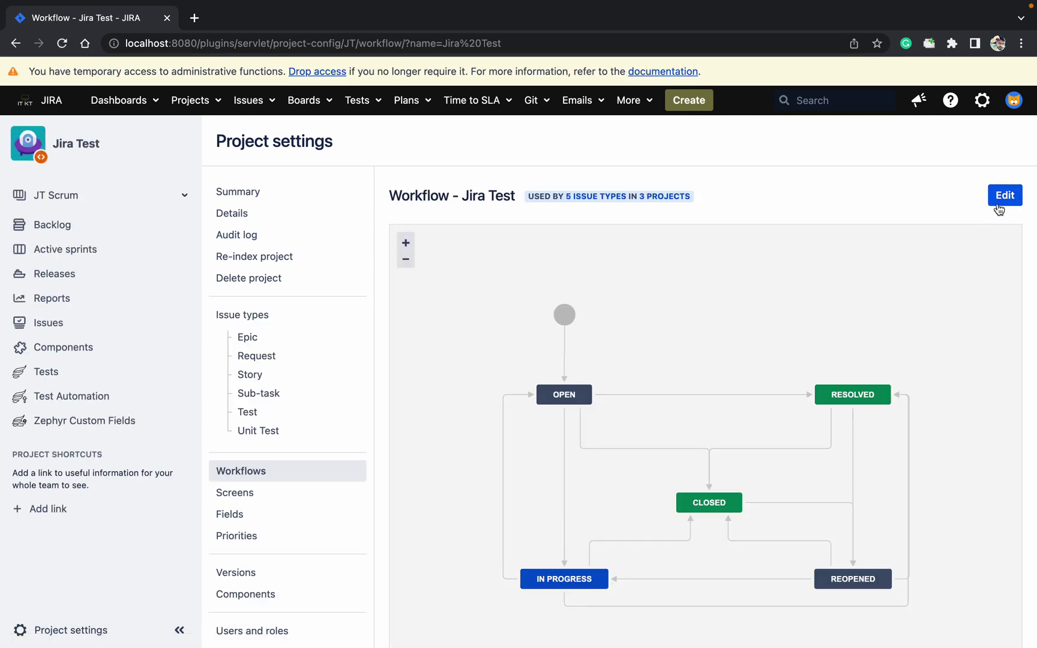
pyautogui.click(1004, 203)
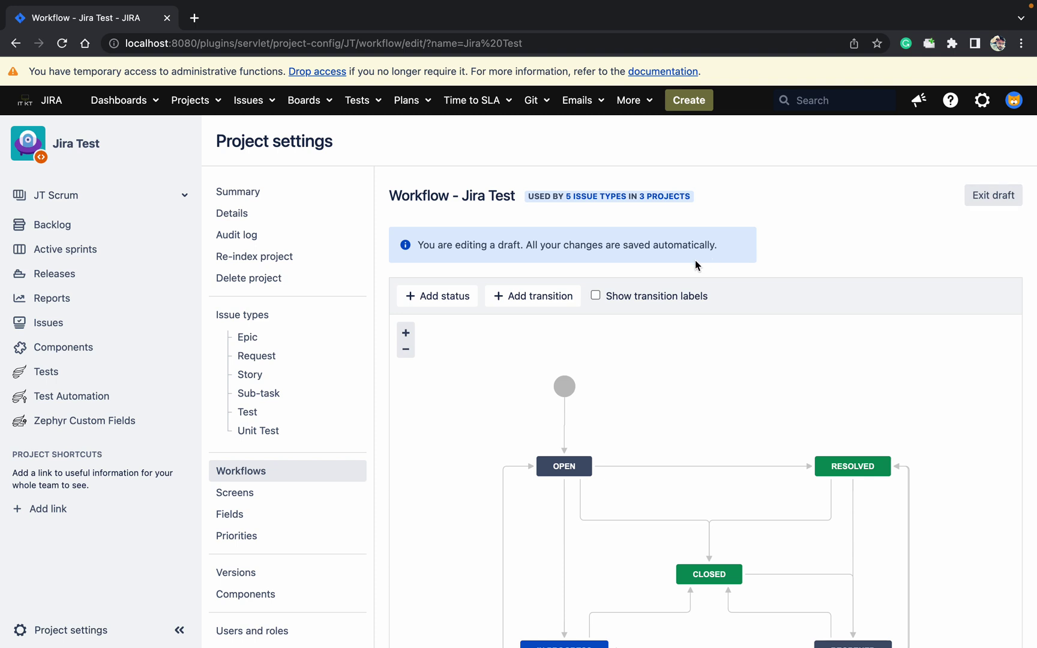
# Start adding a Scripted (Groovy) Validator (JMWE app) to the workflow's Create Issue transition
pyautogui.click(565, 437)
pyautogui.click(858, 459)
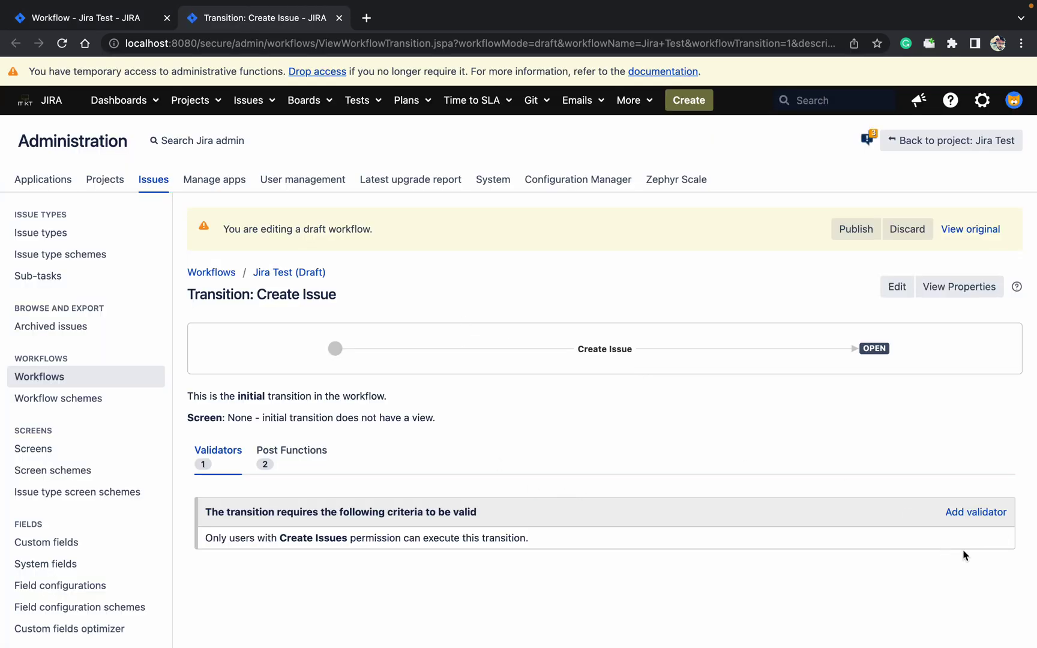
pyautogui.click(976, 514)
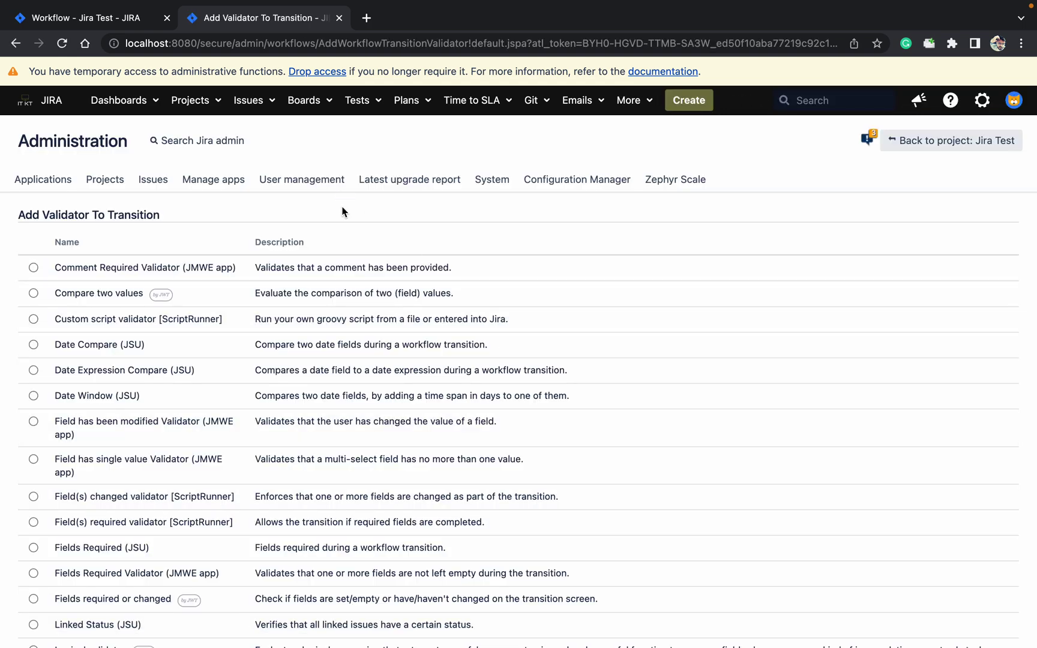
pyautogui.scroll(-7, 342, 212)
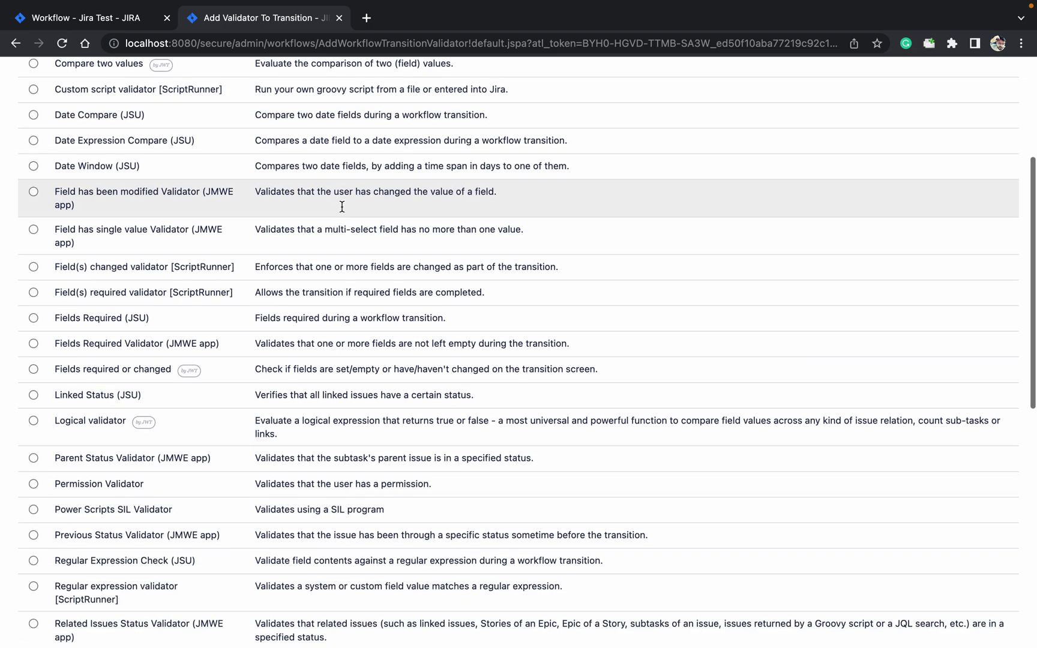
pyautogui.scroll(-4, 342, 206)
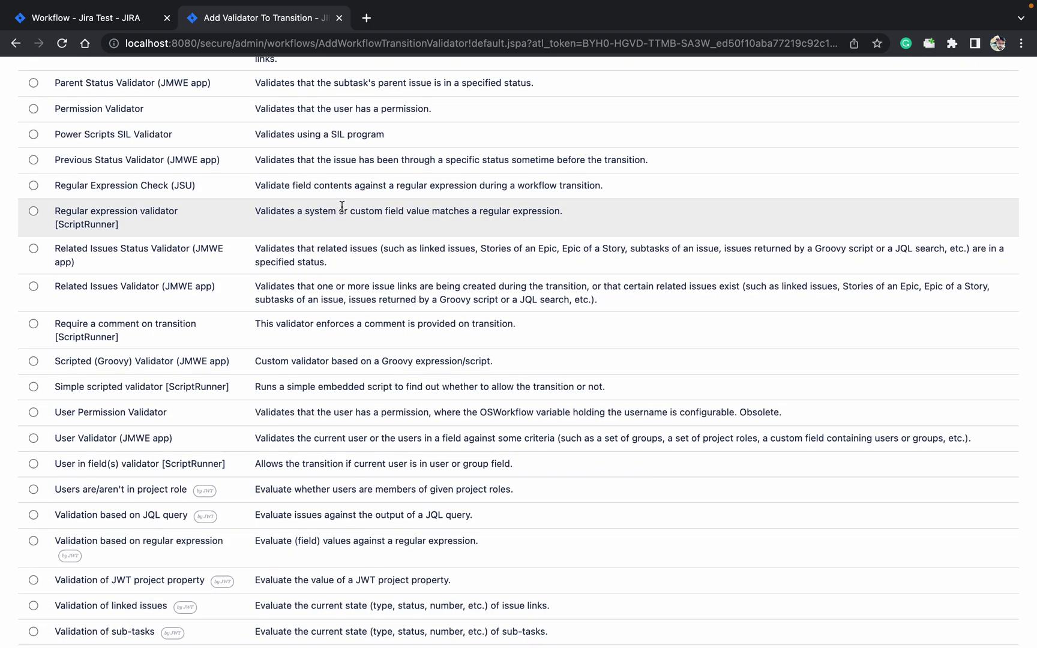
pyautogui.scroll(1, 342, 211)
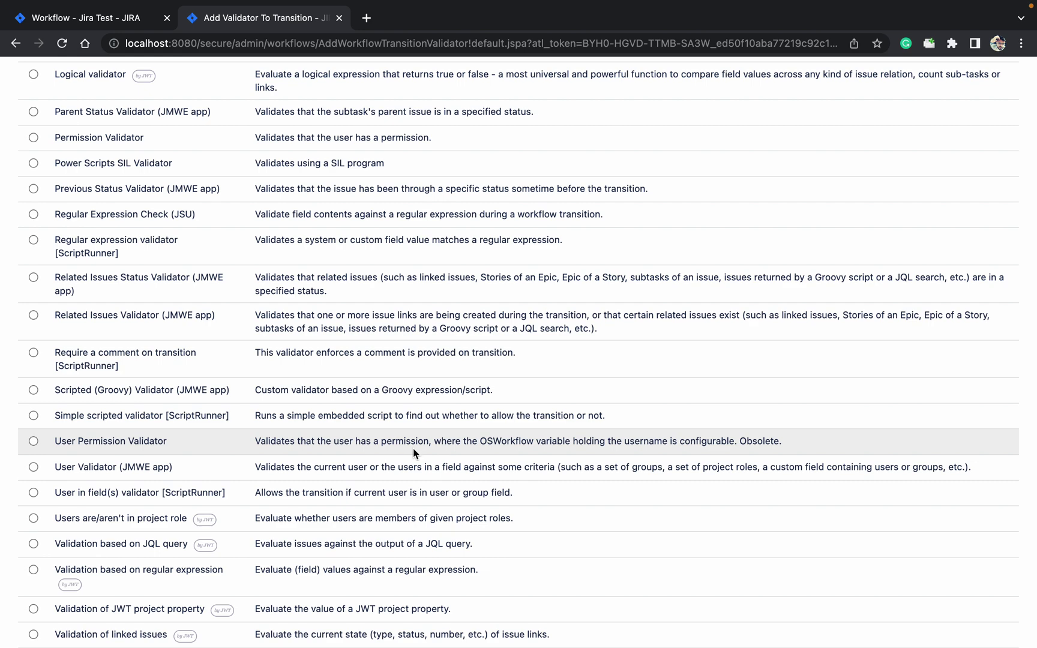
pyautogui.scroll(-3, 413, 448)
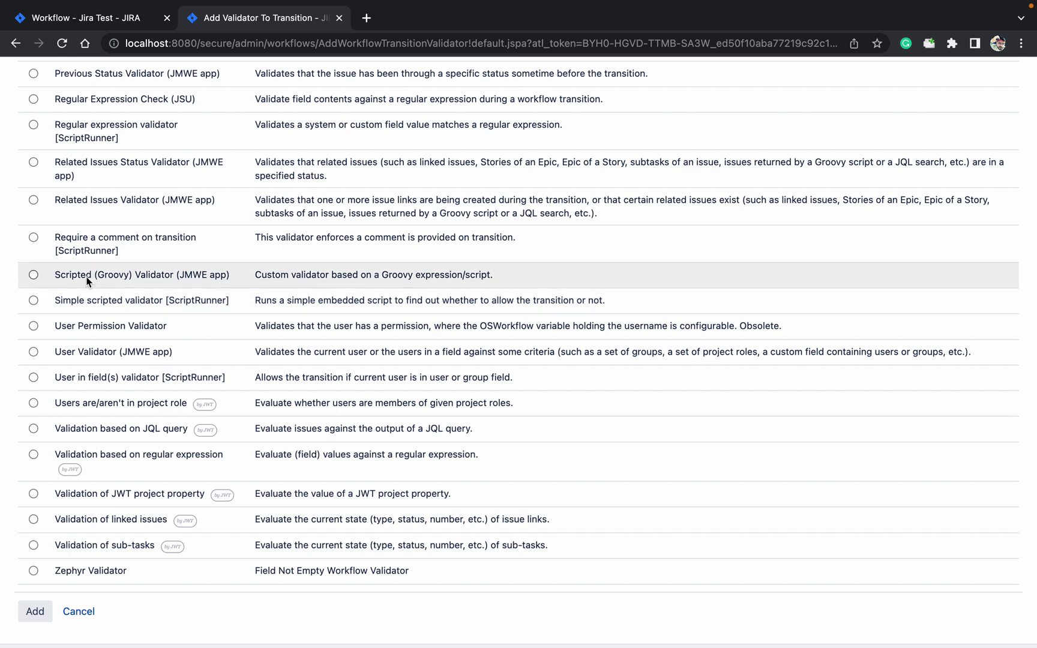
pyautogui.click(34, 276)
pyautogui.click(42, 610)
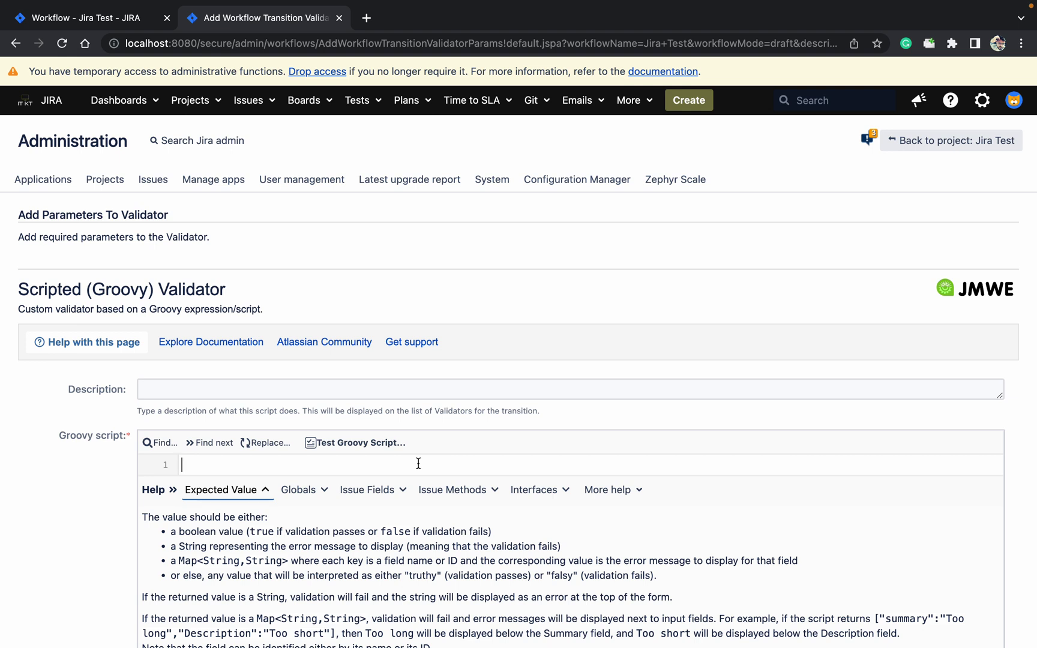
# Enter the Groovy script issue.get("project")?.key=!"JT" || issue.get("issuetype")?.name != "Epic" || currentUser.isInProjectRole("Administrators", issue.get("project"))
pyautogui.write('issue.get("project')
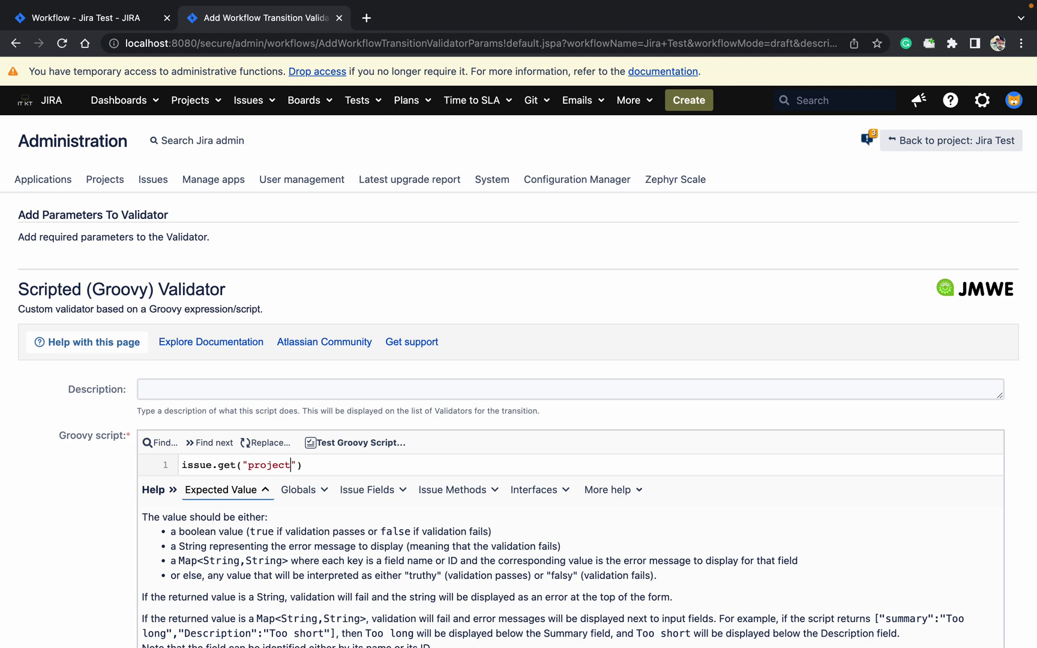
pyautogui.press('Right')
pyautogui.press('Right')
pyautogui.write('?.key=!"JT" || issue.get("iss')
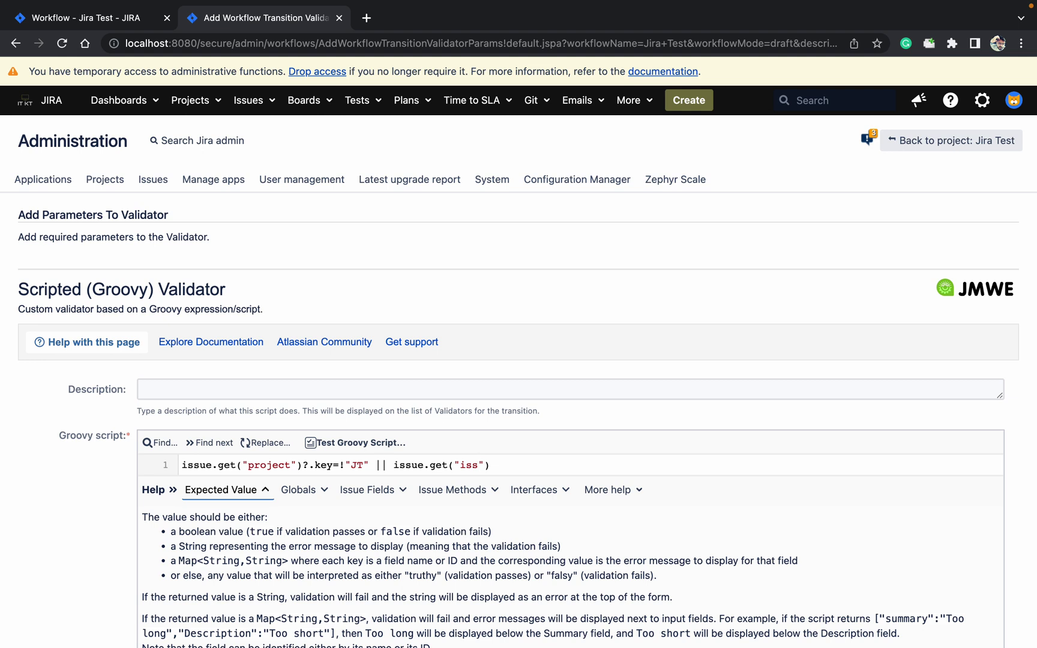
pyautogui.write('uetype")?.name != "Epic" || curre')
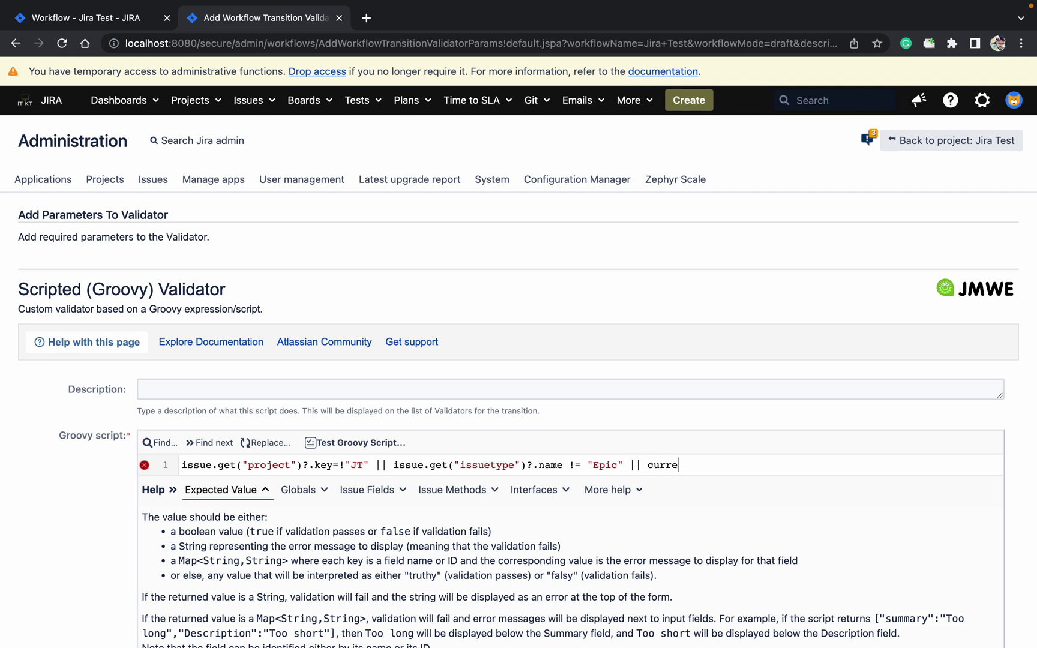
pyautogui.write('ntUser.isInProject')
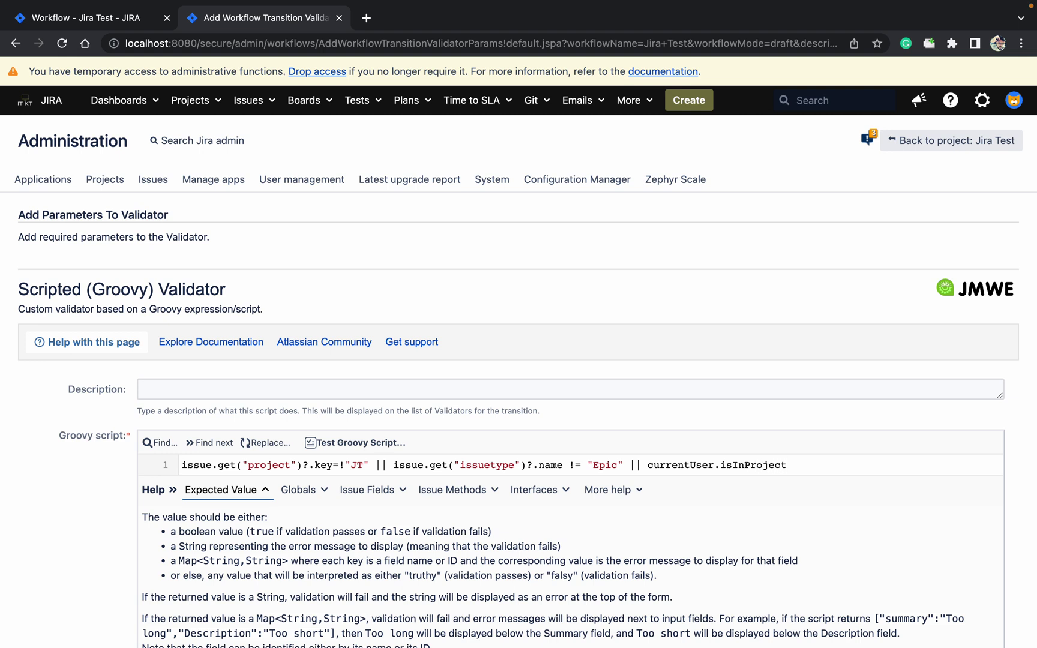
pyautogui.write('Role("')
pyautogui.write('Administrators')
pyautogui.write(', issue')
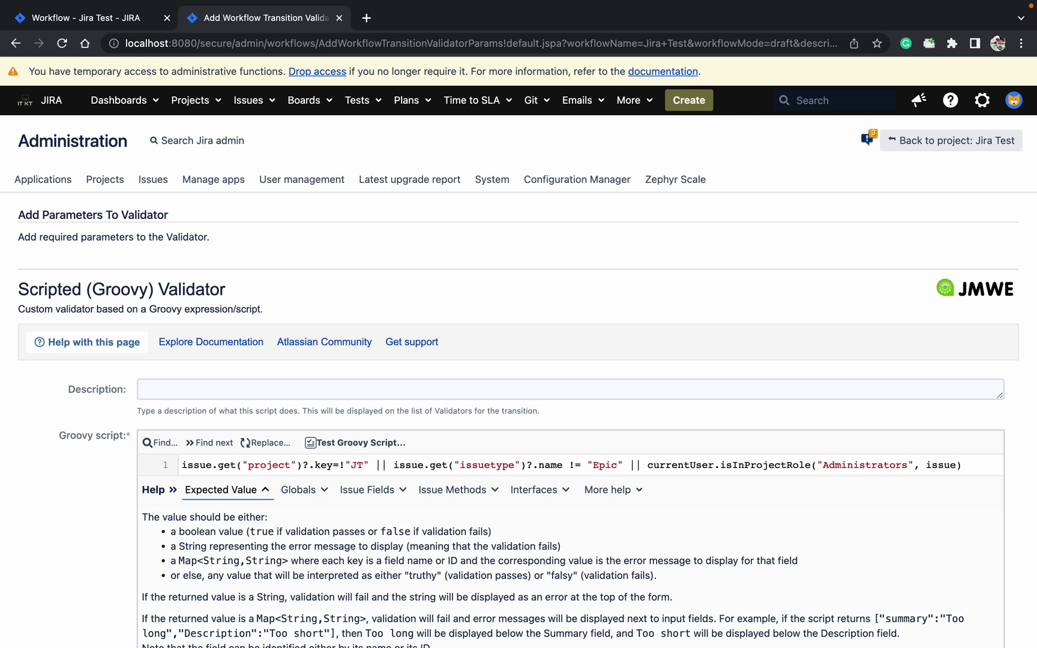
pyautogui.write('.get("proje')
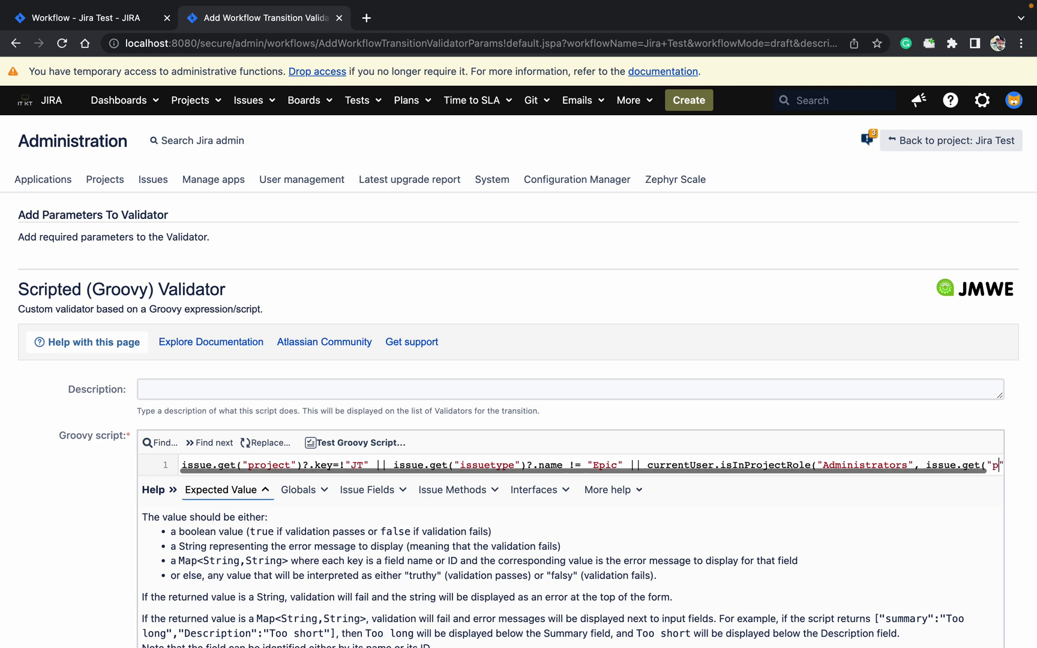
pyautogui.write('ct')
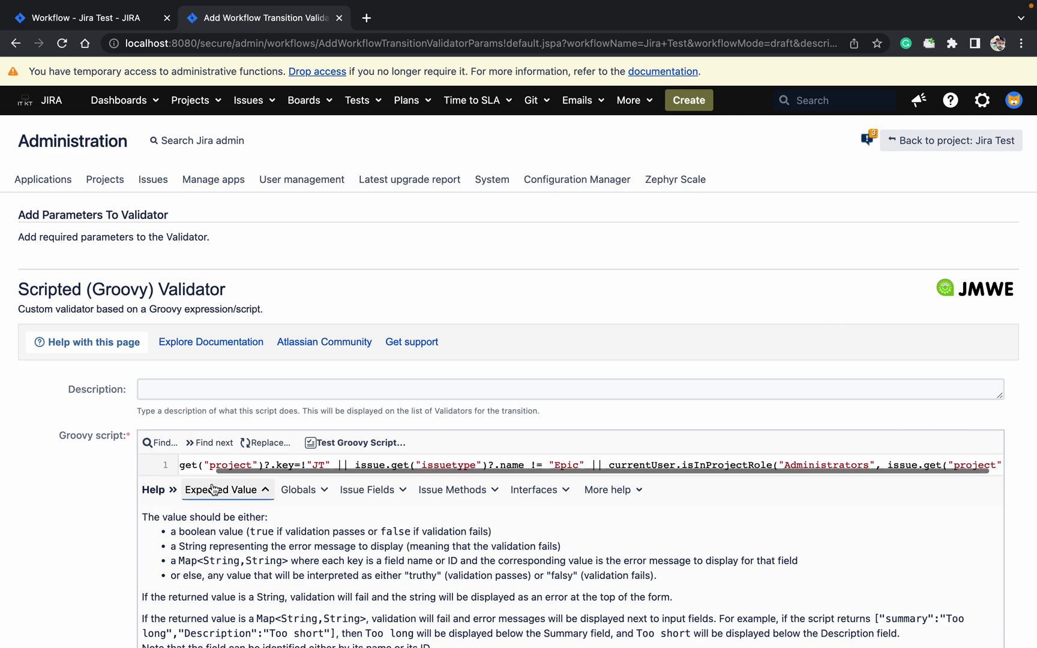
# Set the error message to "You dont have permission to create epic in this project." and add the validator to the transition
pyautogui.scroll(-8, 5, 537)
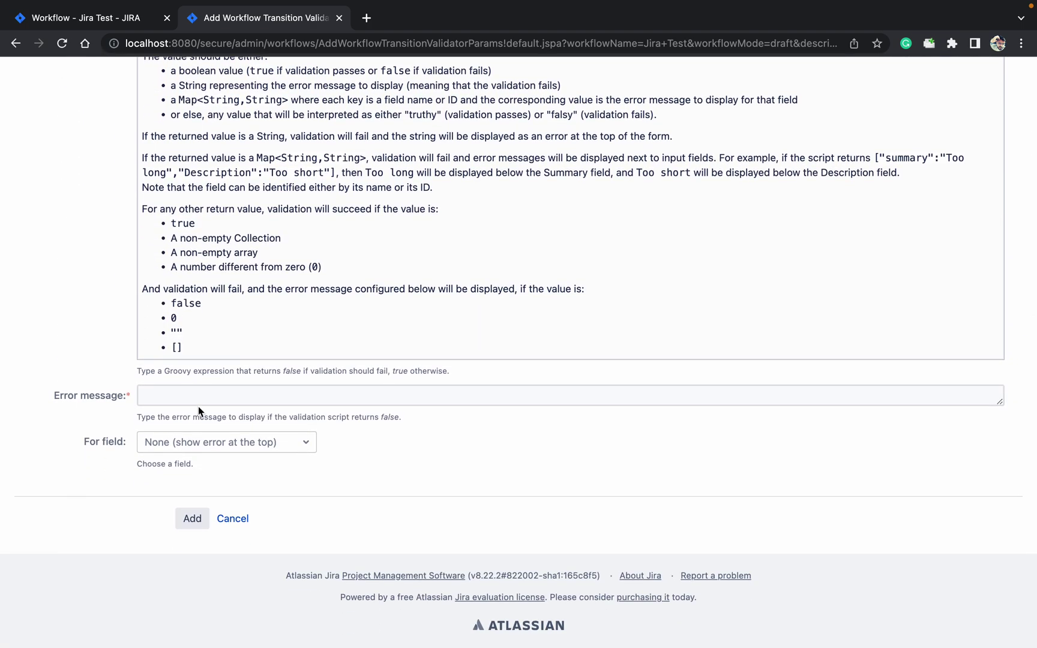
pyautogui.click(182, 389)
pyautogui.write('You do')
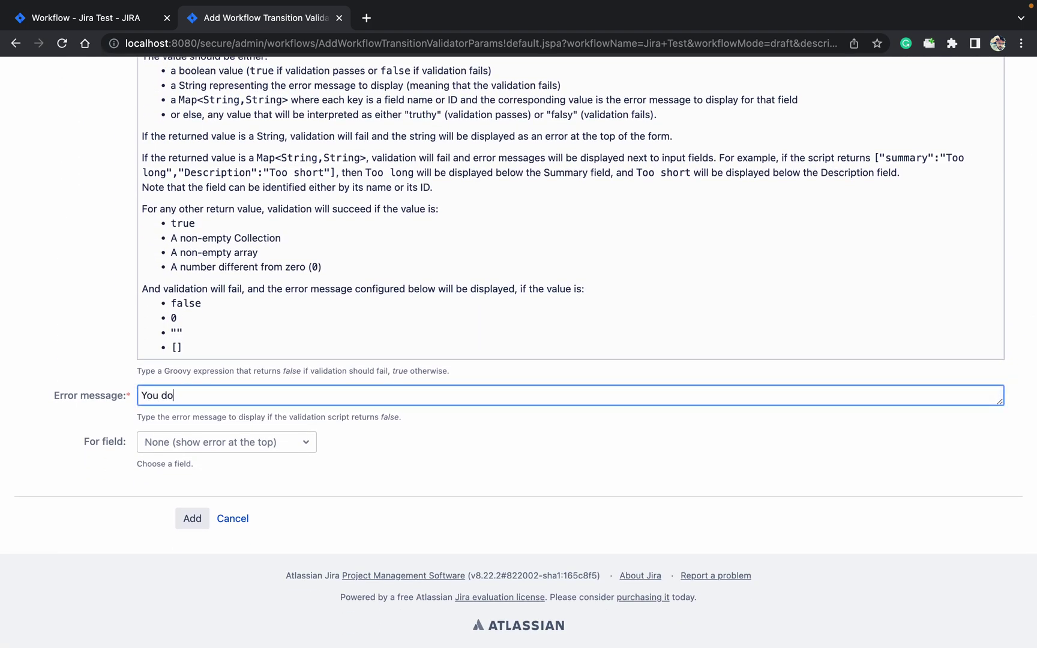
pyautogui.write('nt have permission to cre')
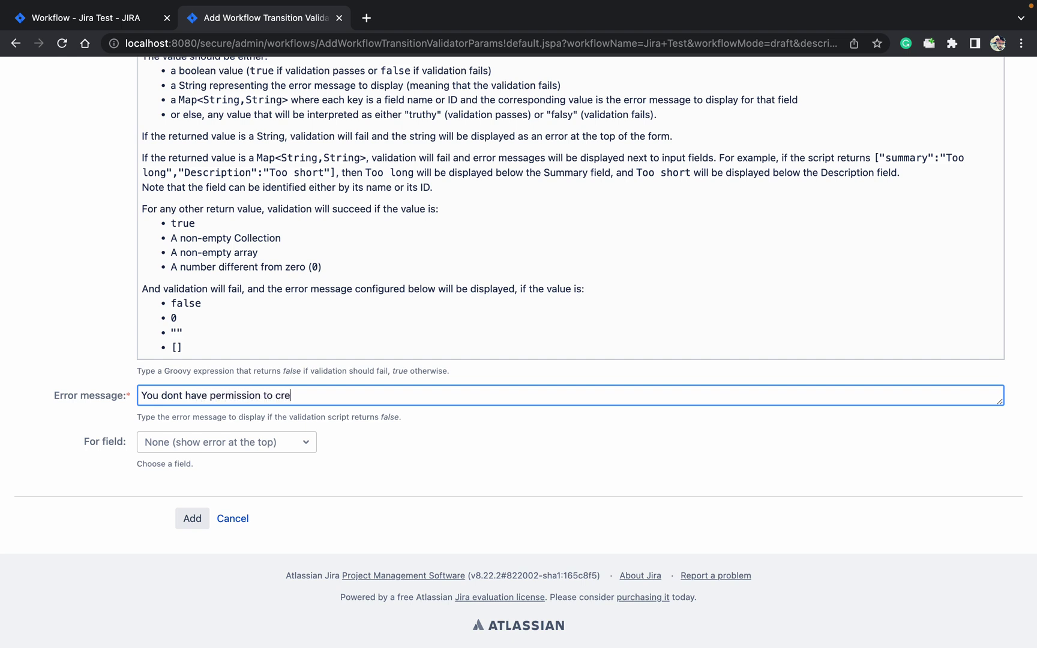
pyautogui.write('ate epic in this project.')
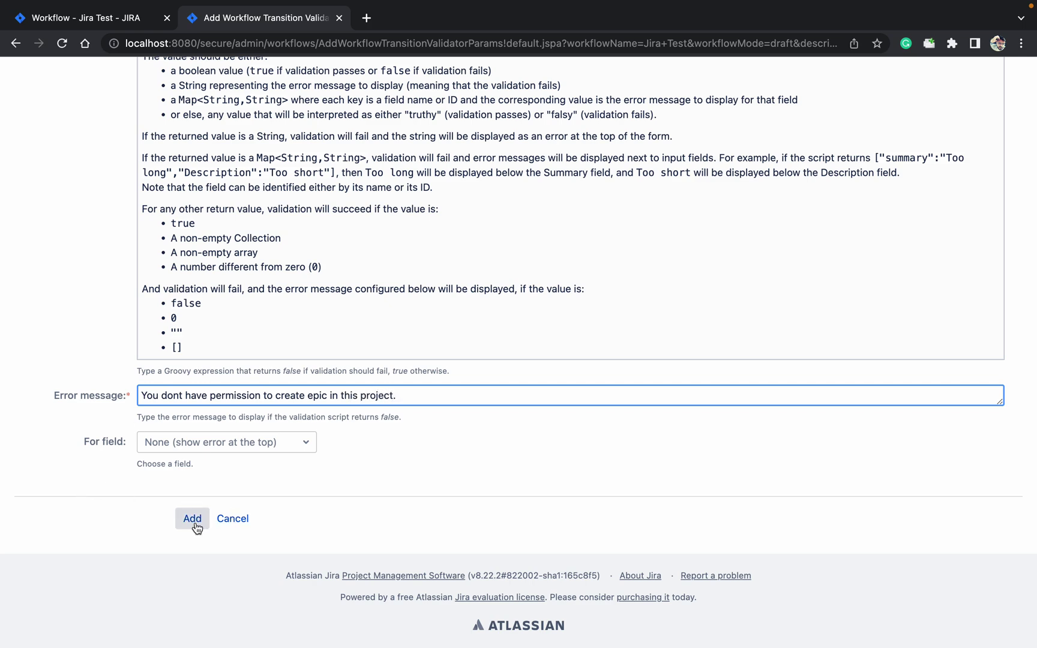
pyautogui.click(194, 523)
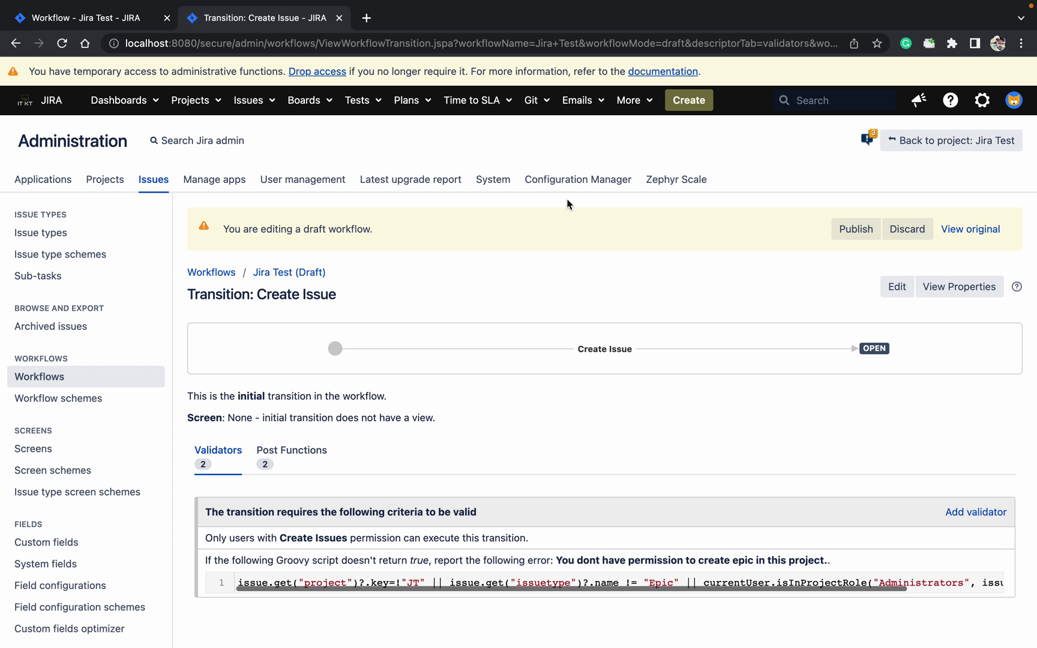
# Create an Epic in the Jira Test (JT) project from a separate browser tab, with epic name and summary "test"
pyautogui.keyDown('super'); pyautogui.click(689, 101); pyautogui.keyUp('super')
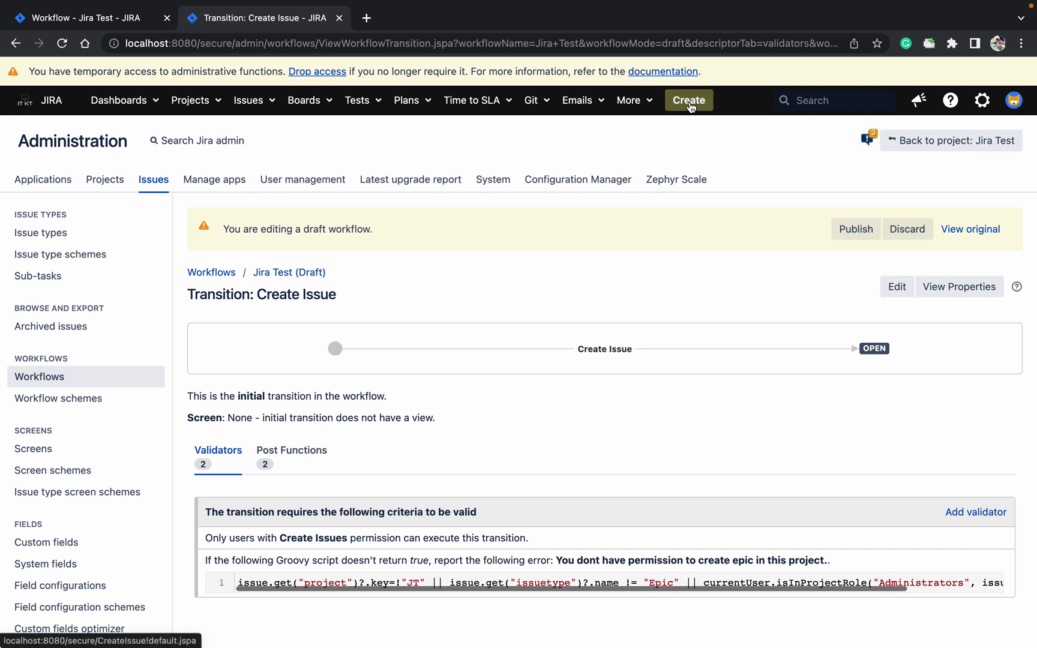
pyautogui.click(435, 24)
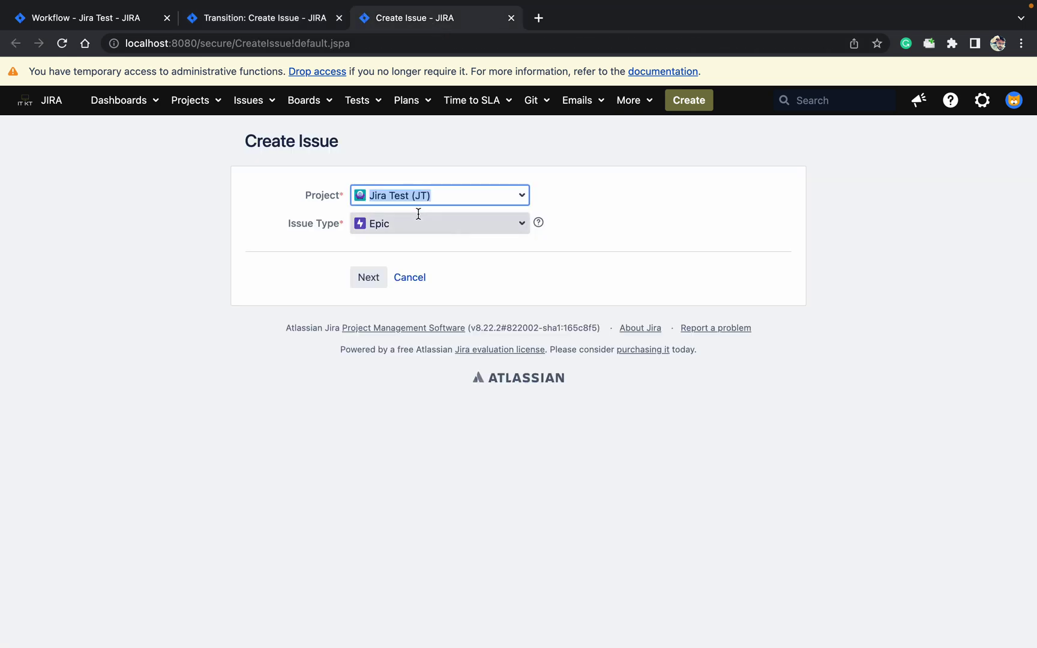
pyautogui.click(372, 279)
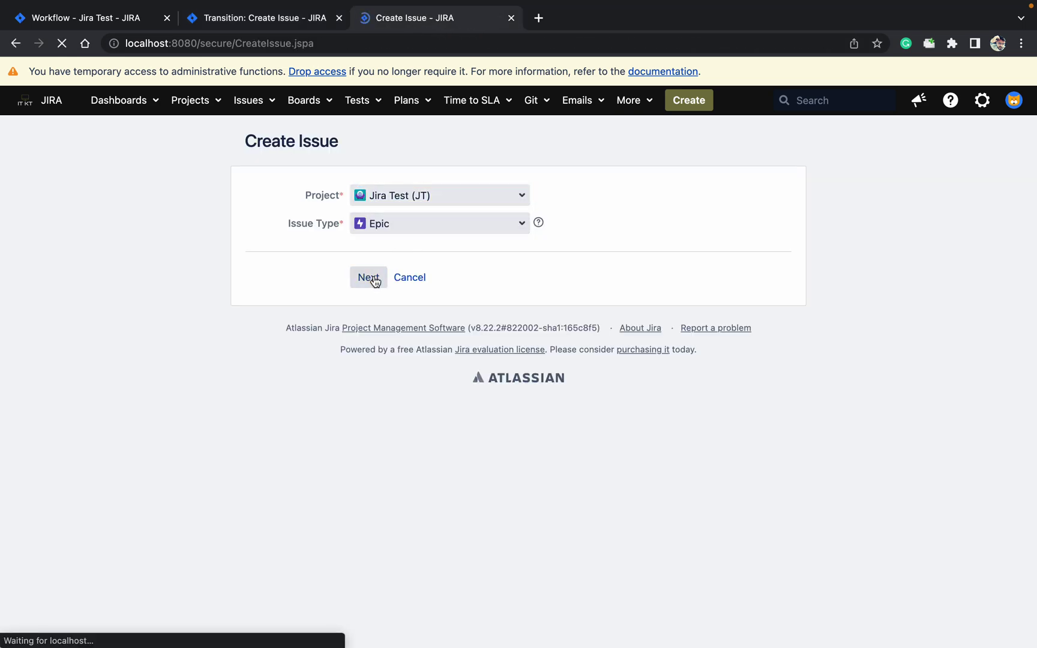
pyautogui.write('test')
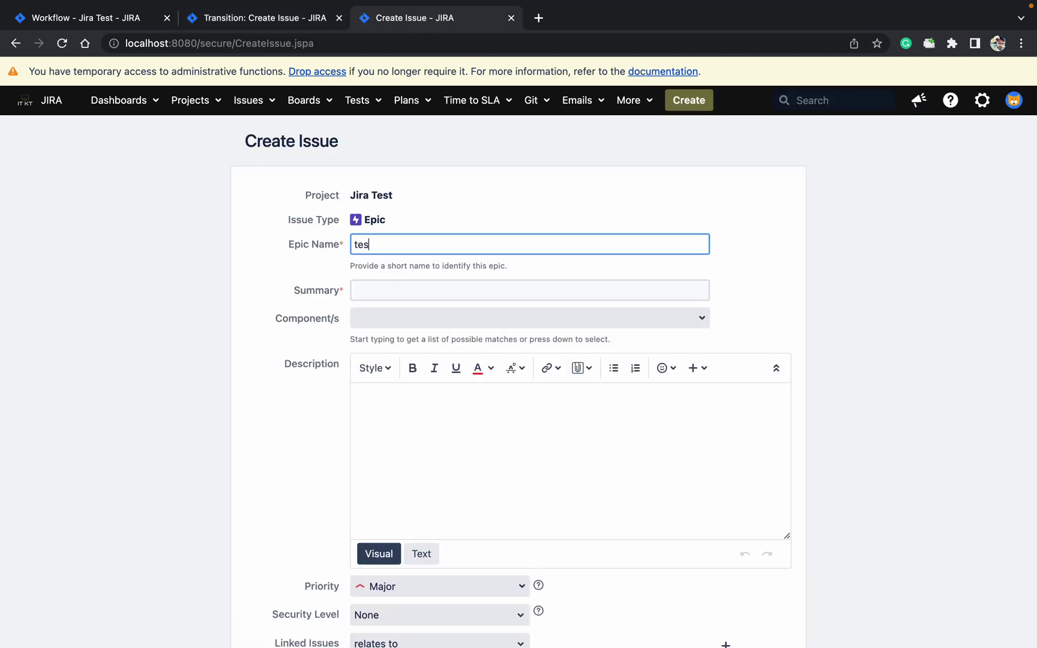
pyautogui.click(440, 294)
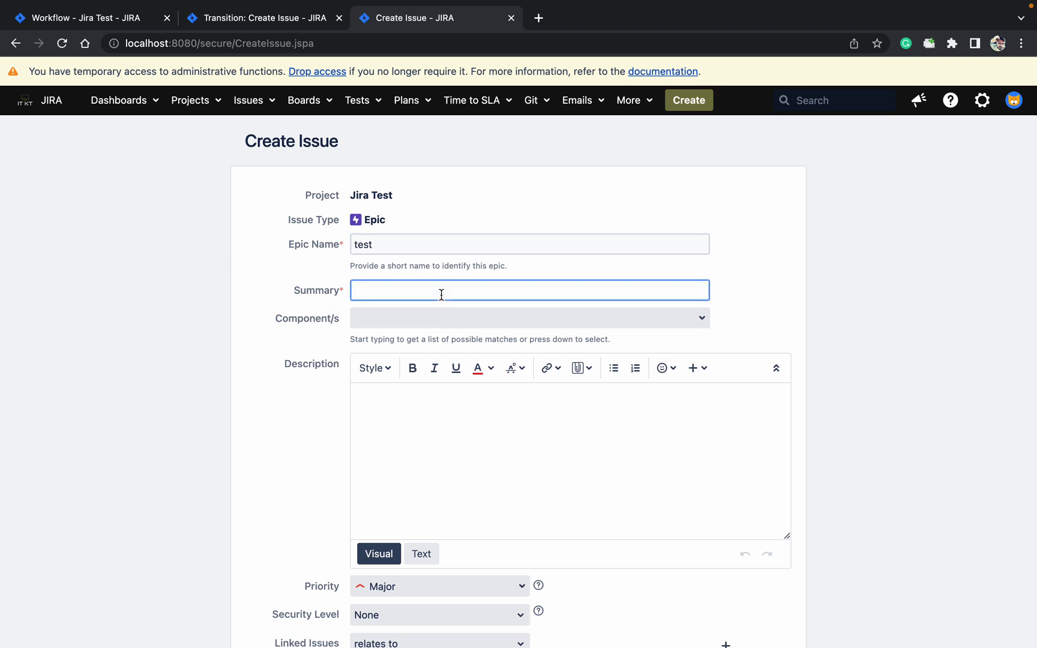
pyautogui.write('test')
pyautogui.click(729, 297)
pyautogui.scroll(-7, 727, 296)
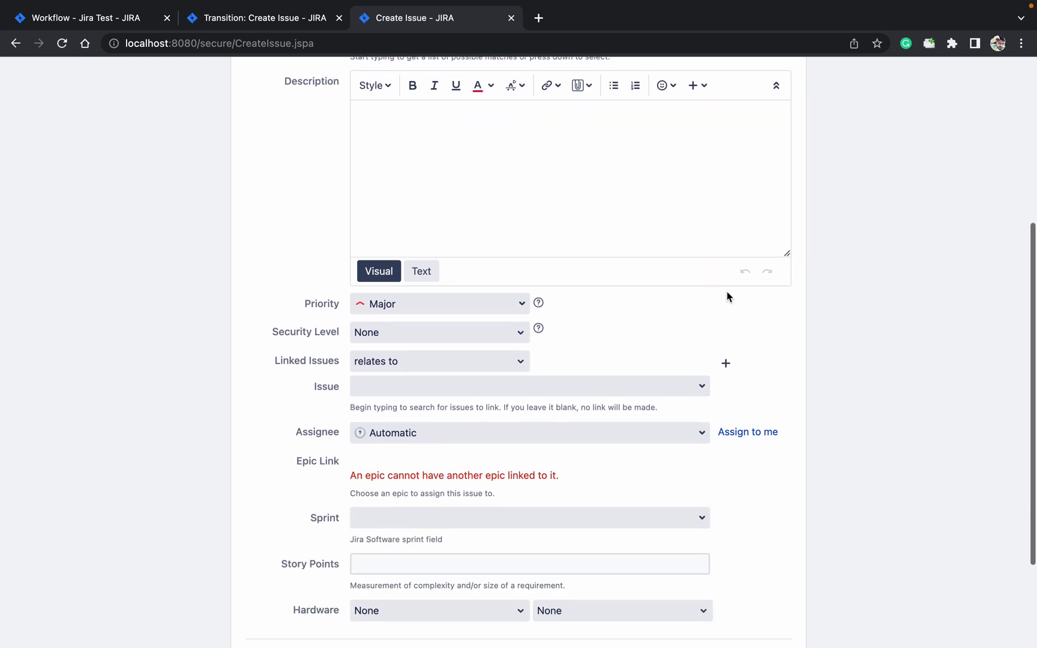
pyautogui.click(373, 528)
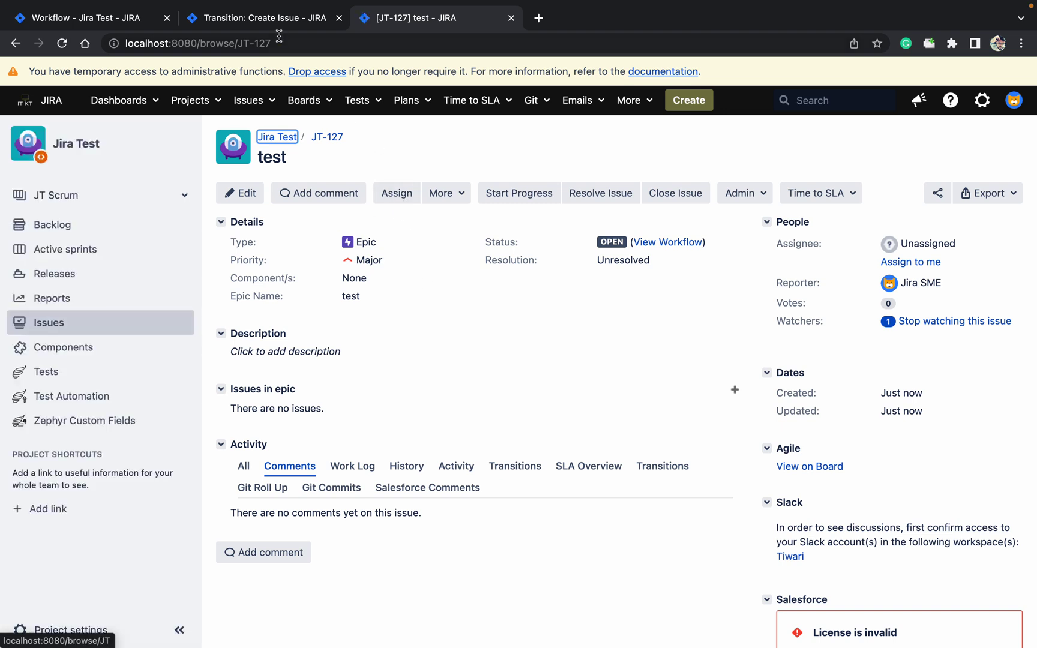
# Publish the Jira Test draft workflow without saving a backup copy
pyautogui.click(268, 18)
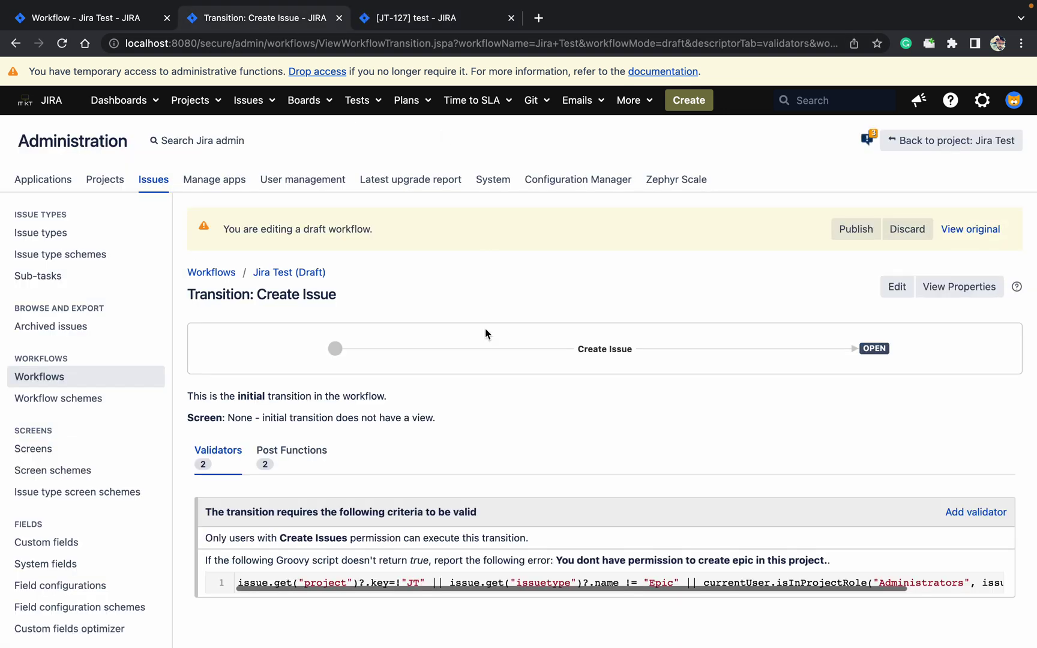
pyautogui.click(853, 231)
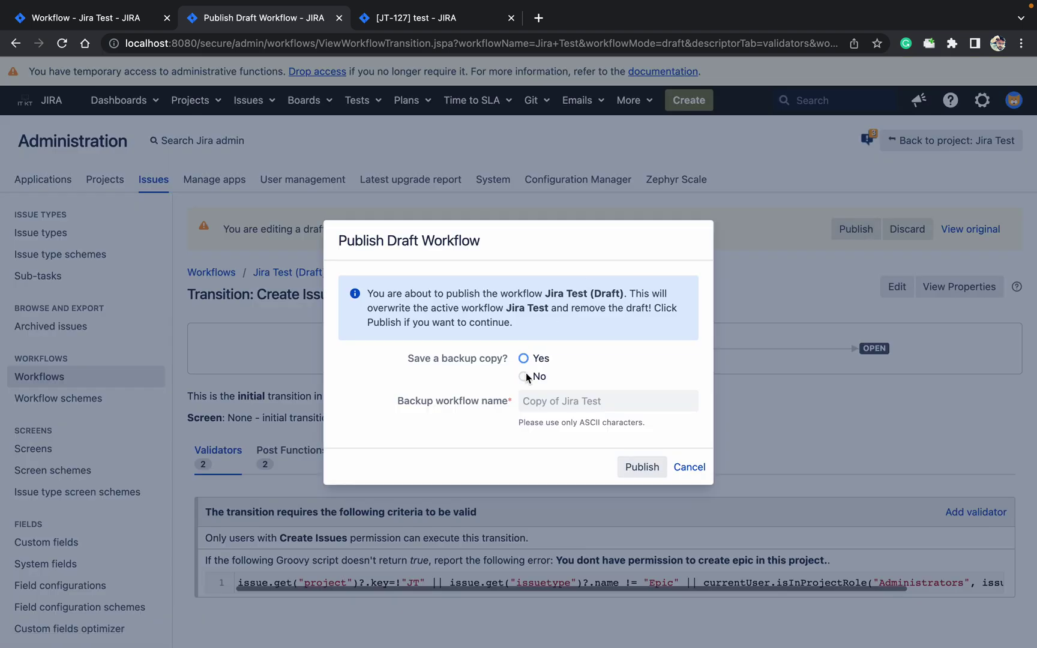
pyautogui.click(525, 376)
pyautogui.click(651, 468)
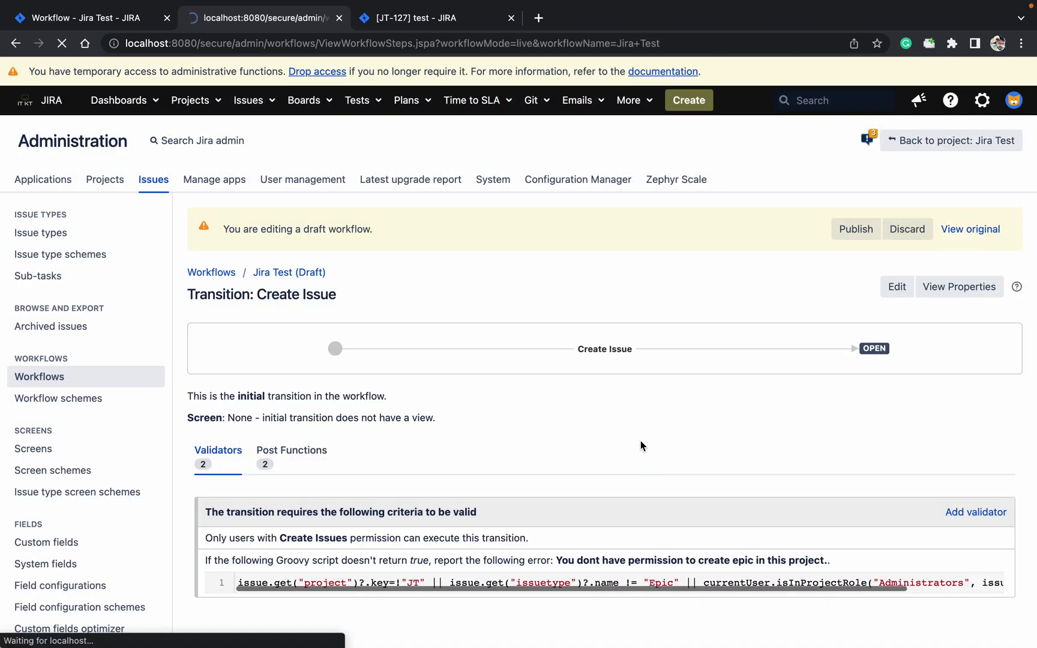
# Try to create another Epic in the Jira Test (JT) project with epic name and summary "test"
pyautogui.click(430, 27)
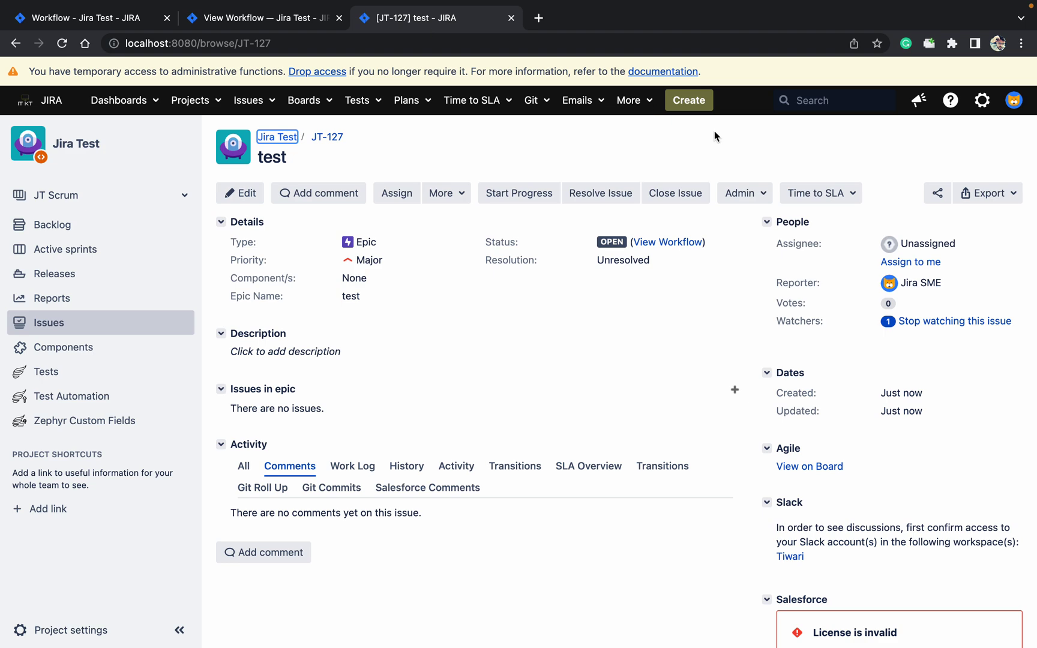
pyautogui.click(688, 100)
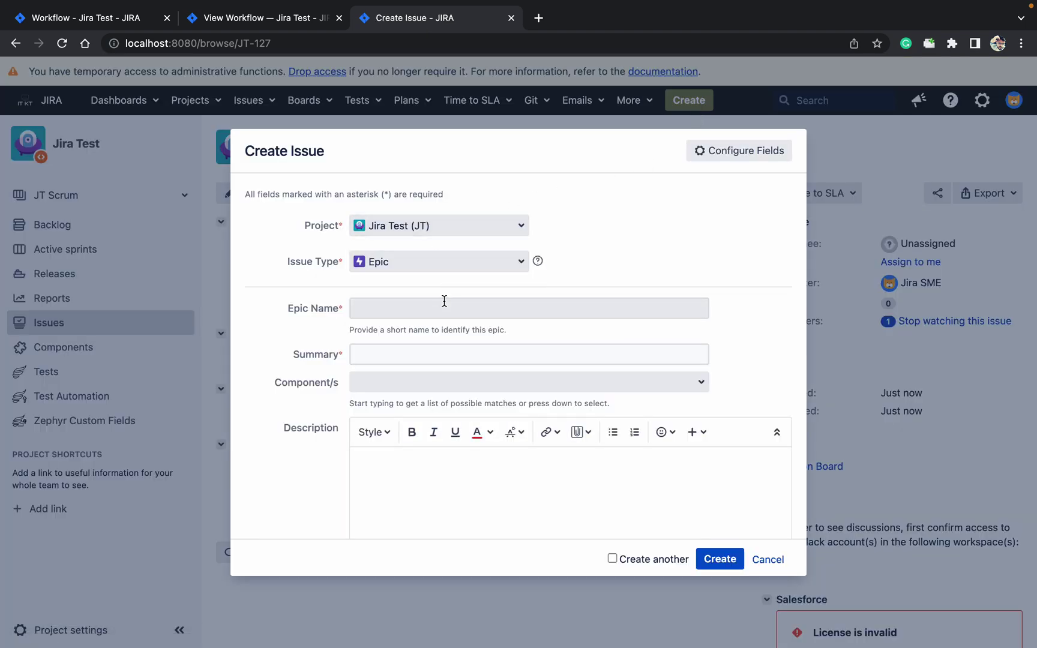
pyautogui.click(444, 301)
pyautogui.write('test')
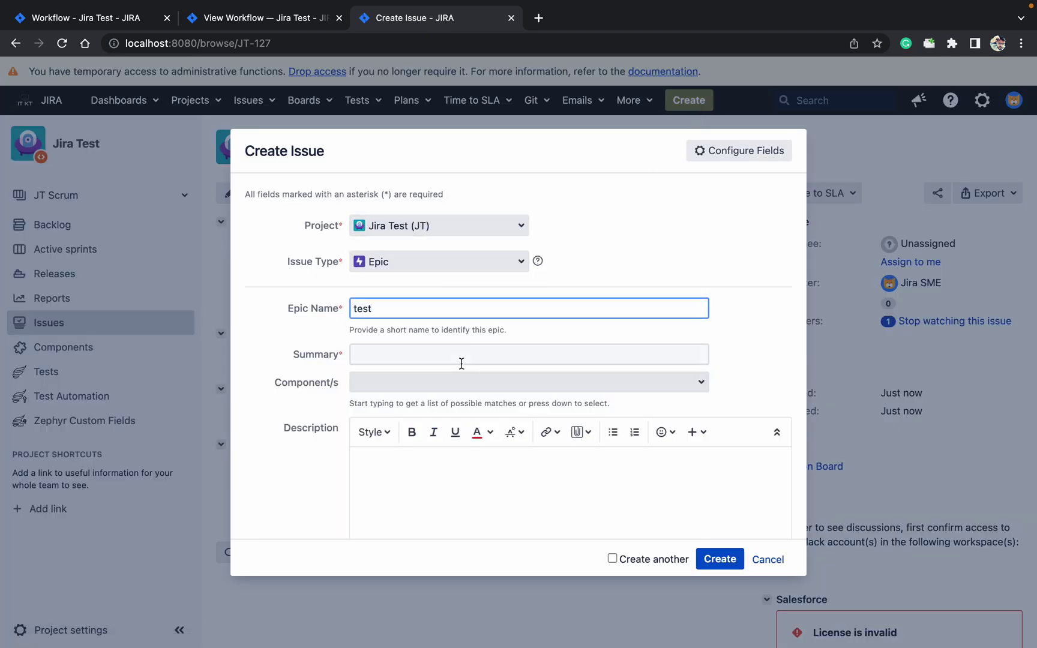
pyautogui.click(461, 363)
pyautogui.write('test')
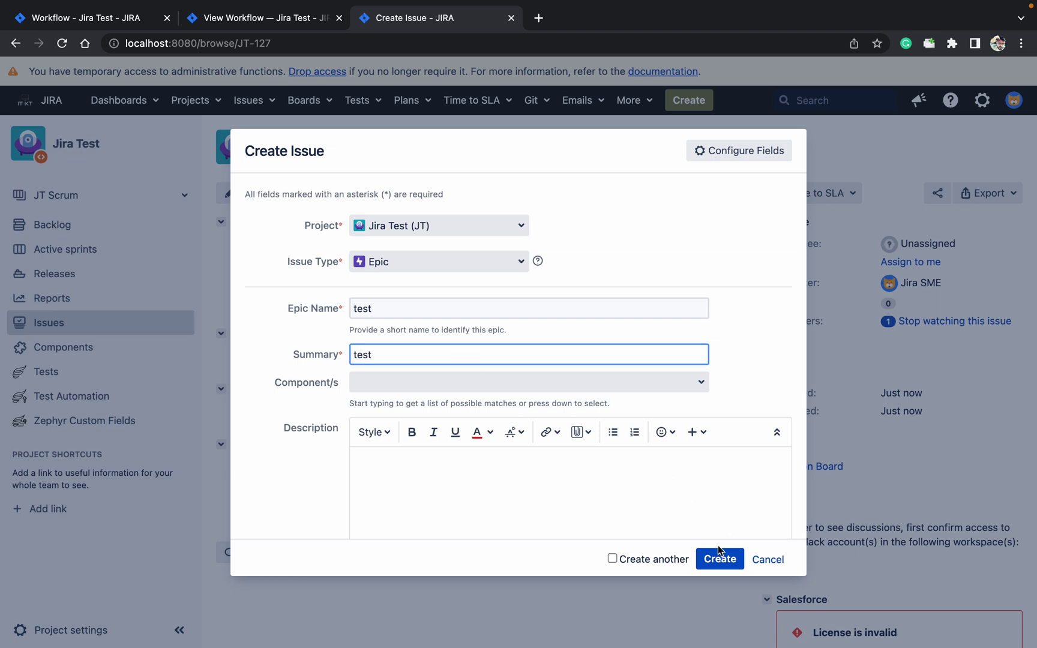
pyautogui.click(718, 551)
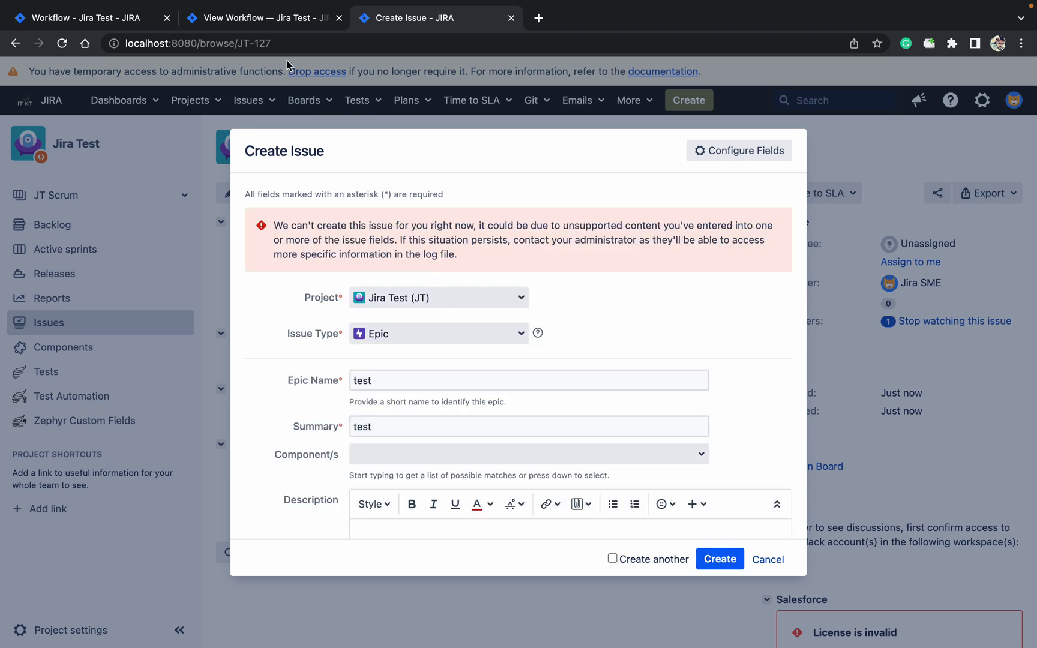
# Start a new draft of the Jira Test workflow from its diagram and open the validators of the Create Issue transition
pyautogui.click(289, 18)
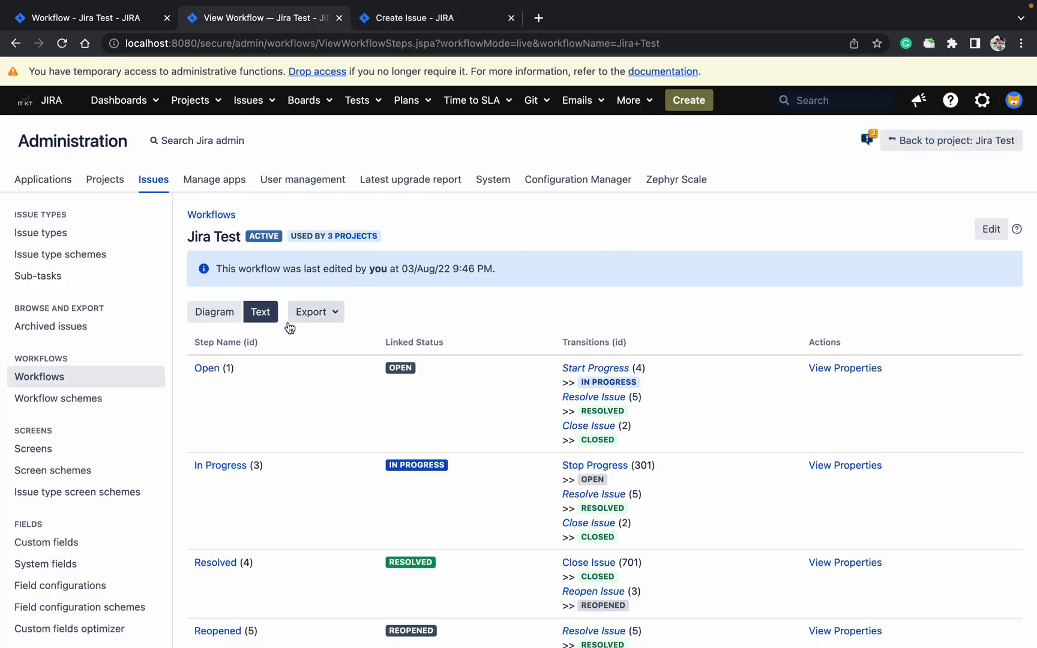
pyautogui.click(217, 319)
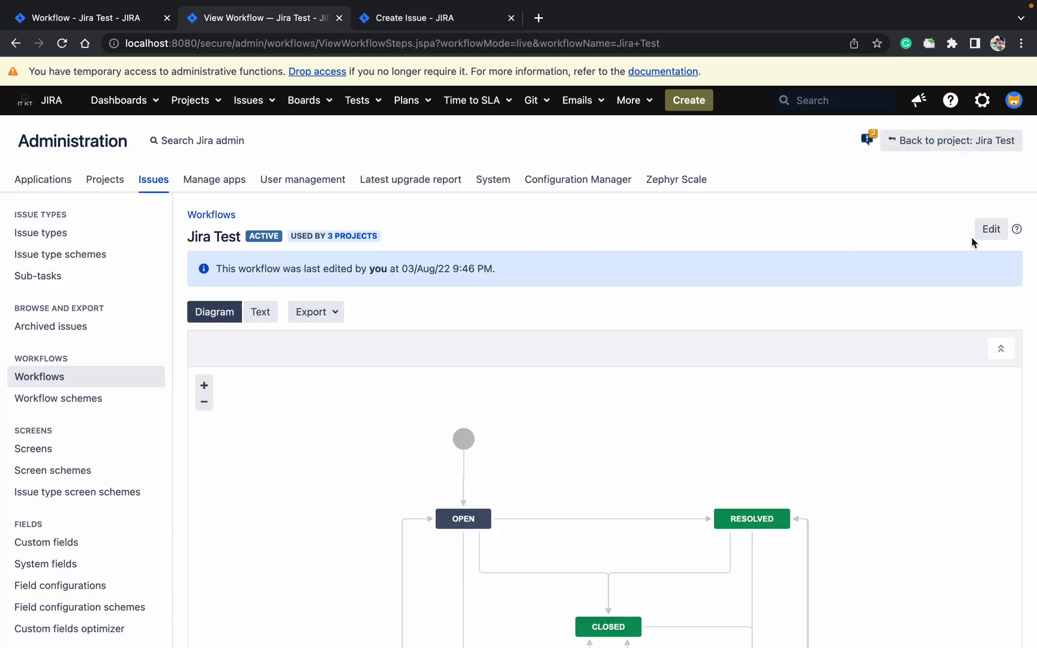
pyautogui.click(989, 234)
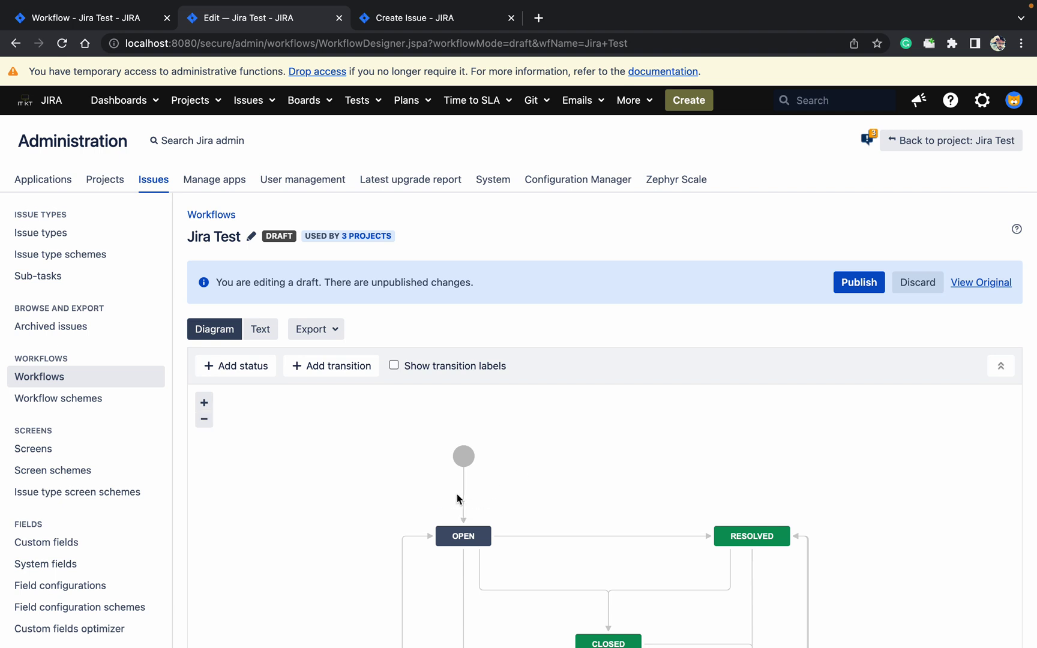
pyautogui.click(463, 511)
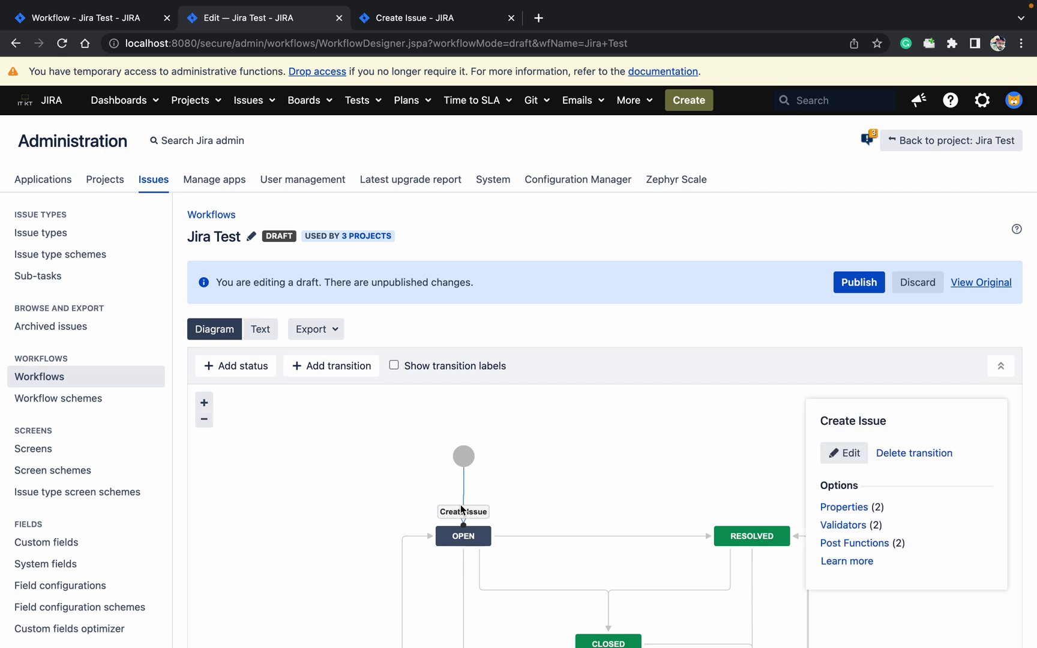
pyautogui.click(857, 526)
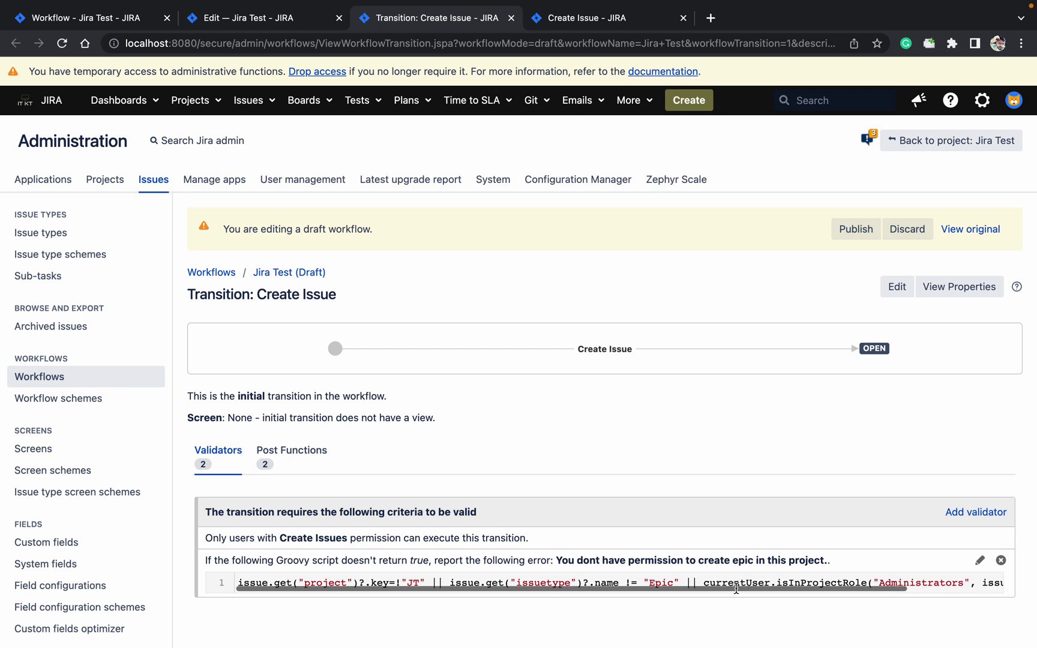
# Discard the unsaved "test" Epic in the Create Issue form
pyautogui.click(561, 22)
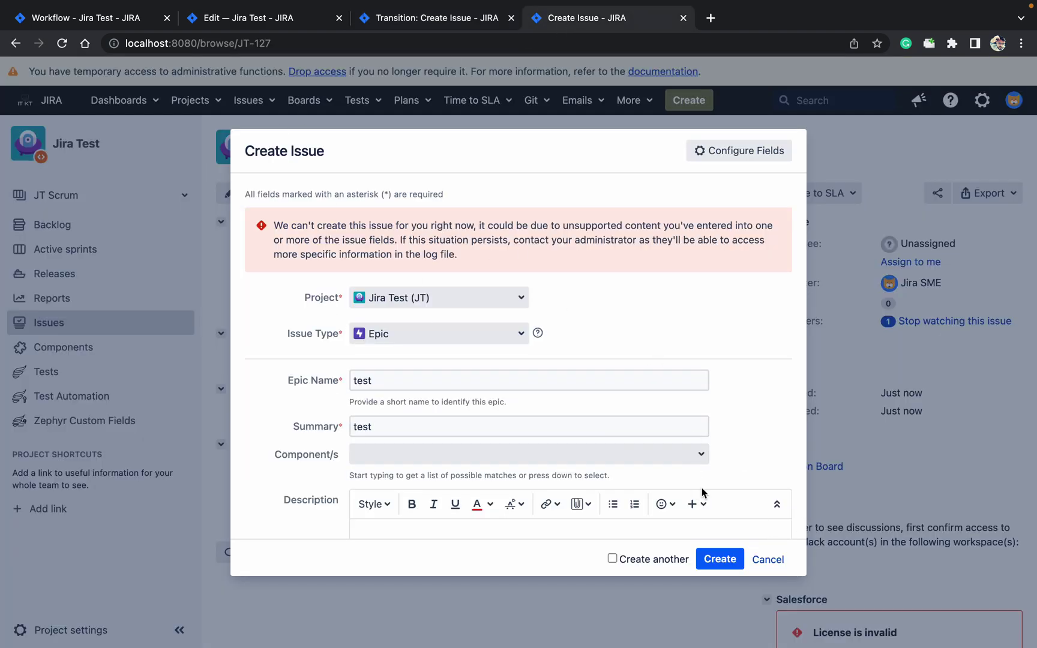
pyautogui.click(770, 560)
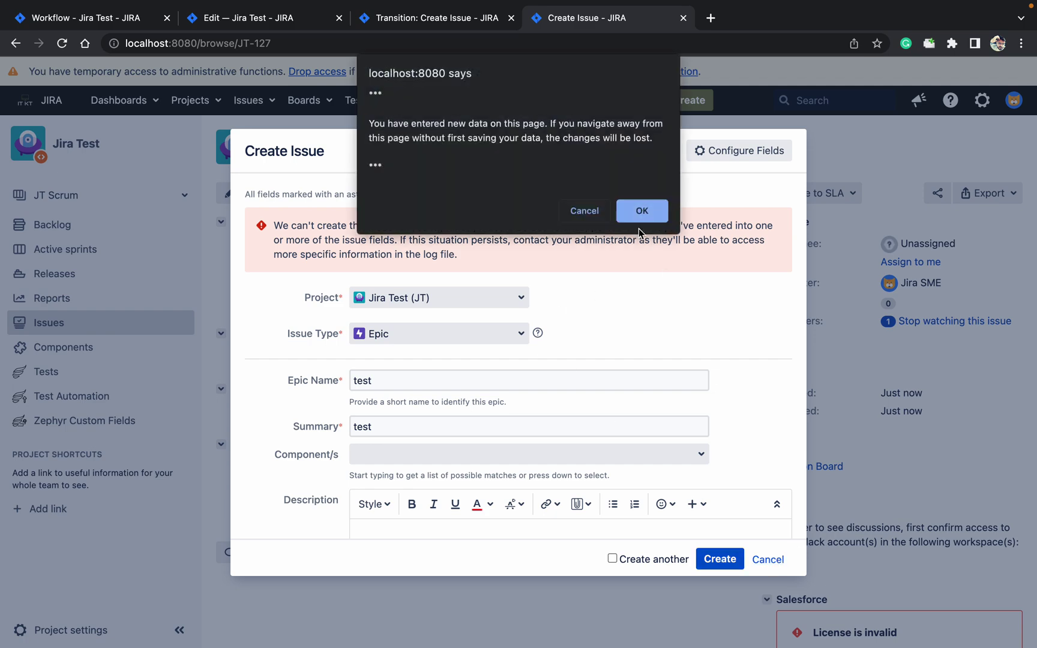
pyautogui.click(639, 212)
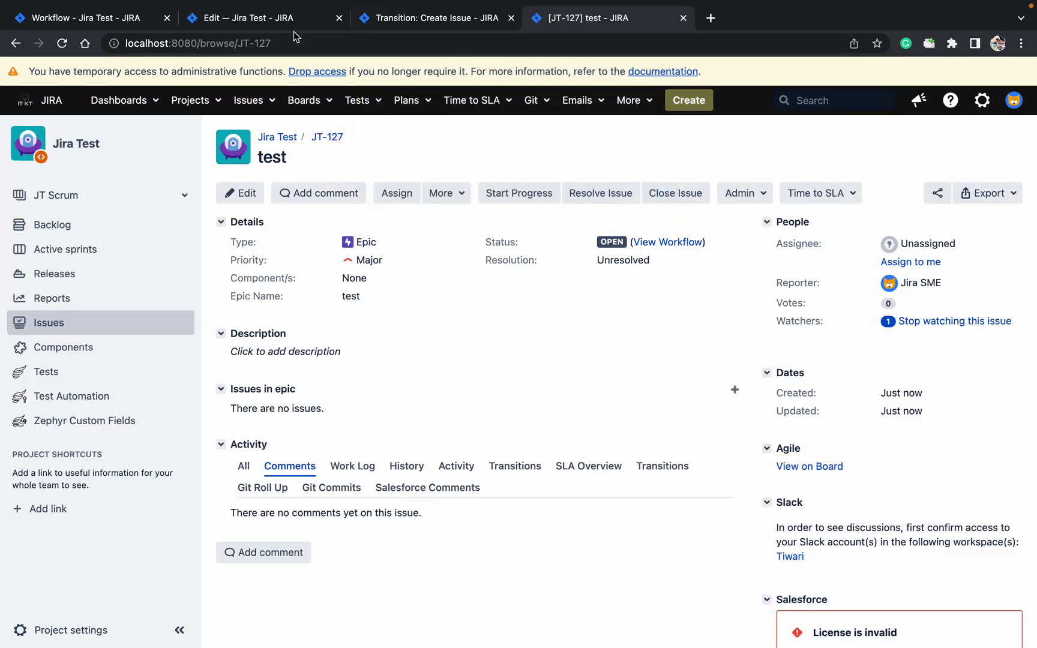
# Examine the full Groovy script of the validator on the Create Issue transition
pyautogui.click(268, 23)
pyautogui.click(400, 22)
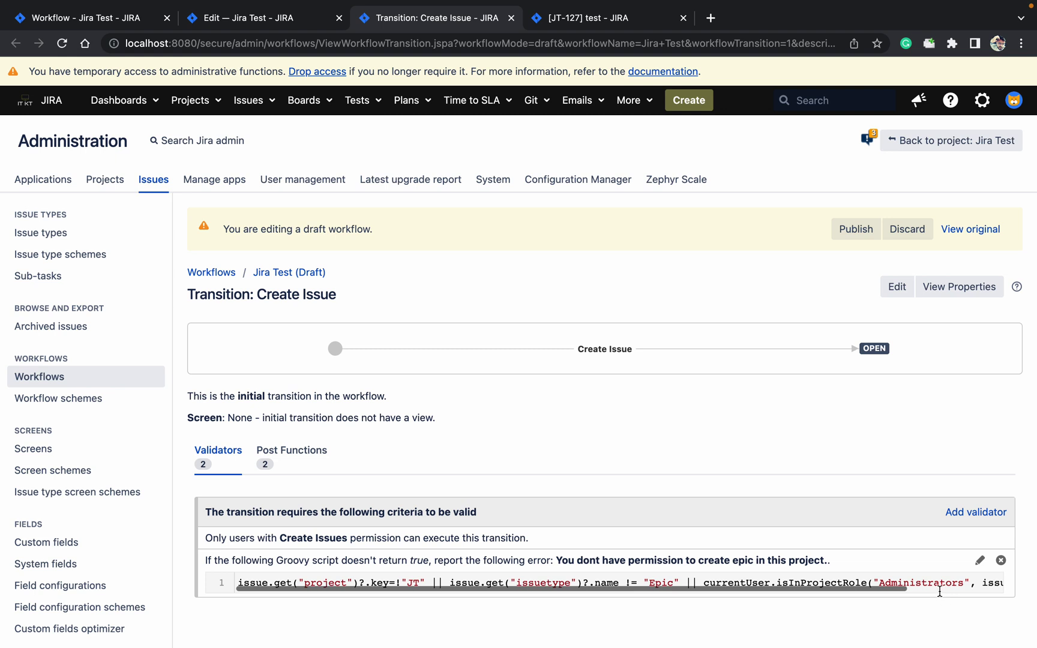
pyautogui.hscroll(5, 940, 594)
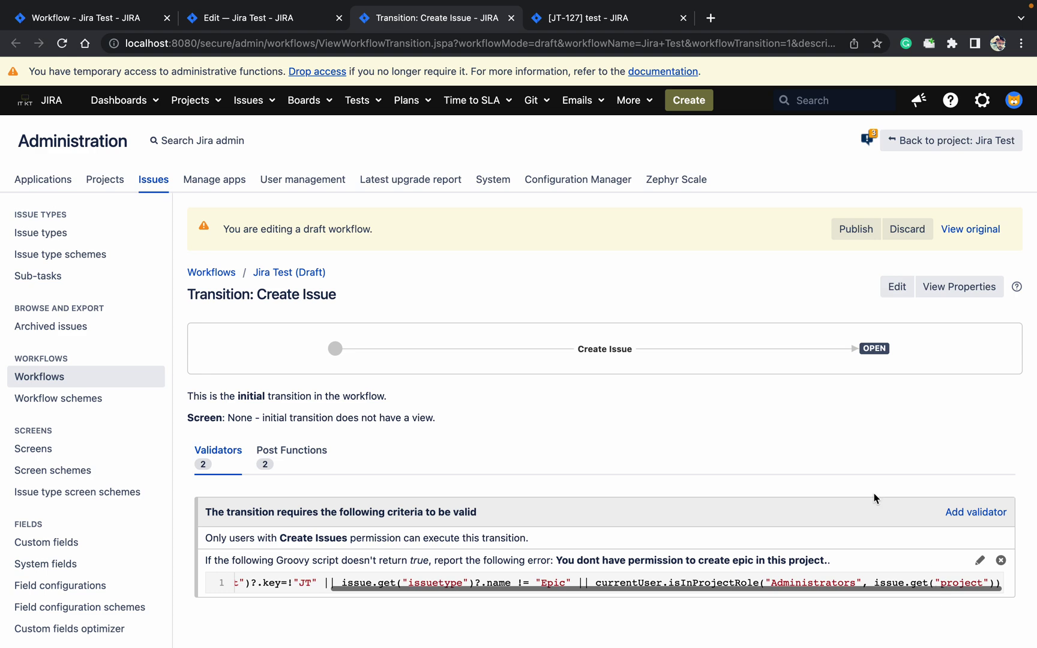
# Review the Groovy validator on the Create Issue transition by opening the published Jira Test workflow for editing
pyautogui.moveTo(702, 5)
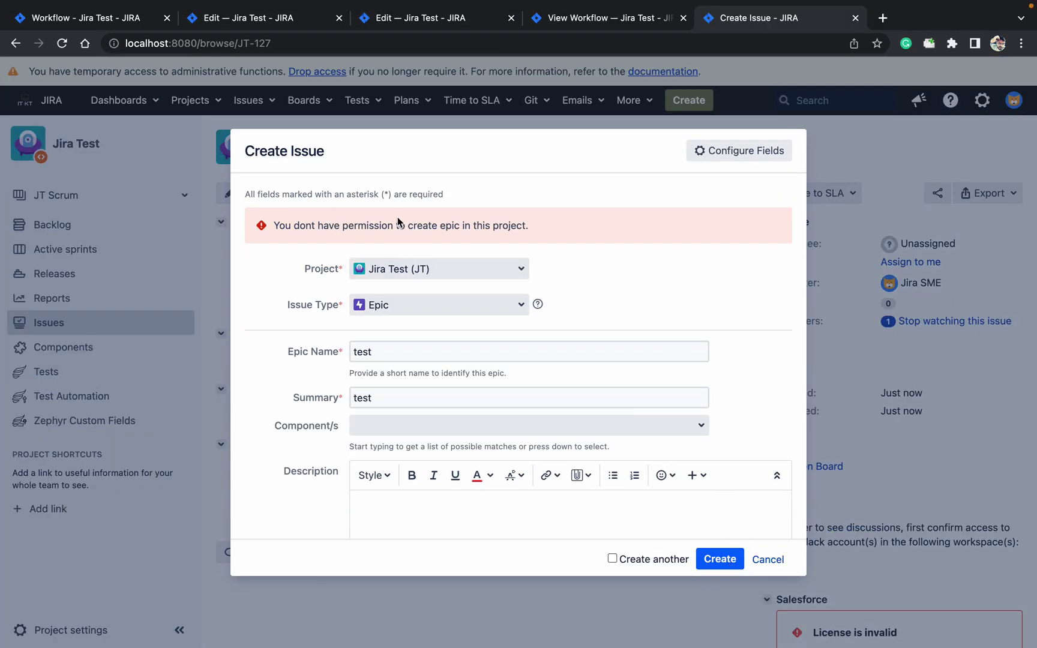
pyautogui.click(600, 27)
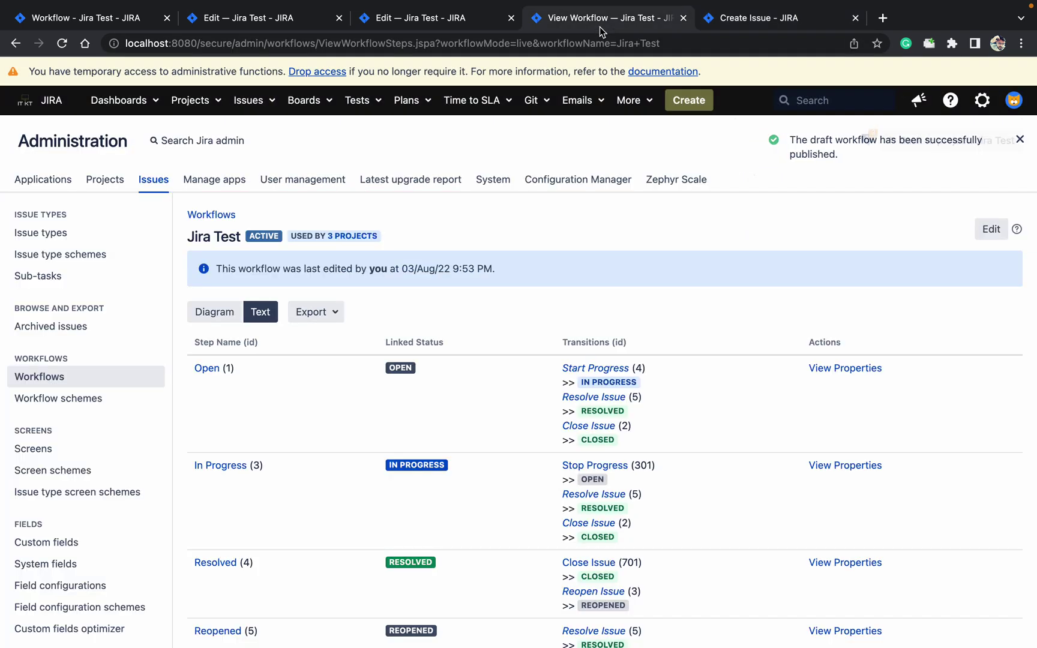
pyautogui.click(231, 321)
pyautogui.click(991, 229)
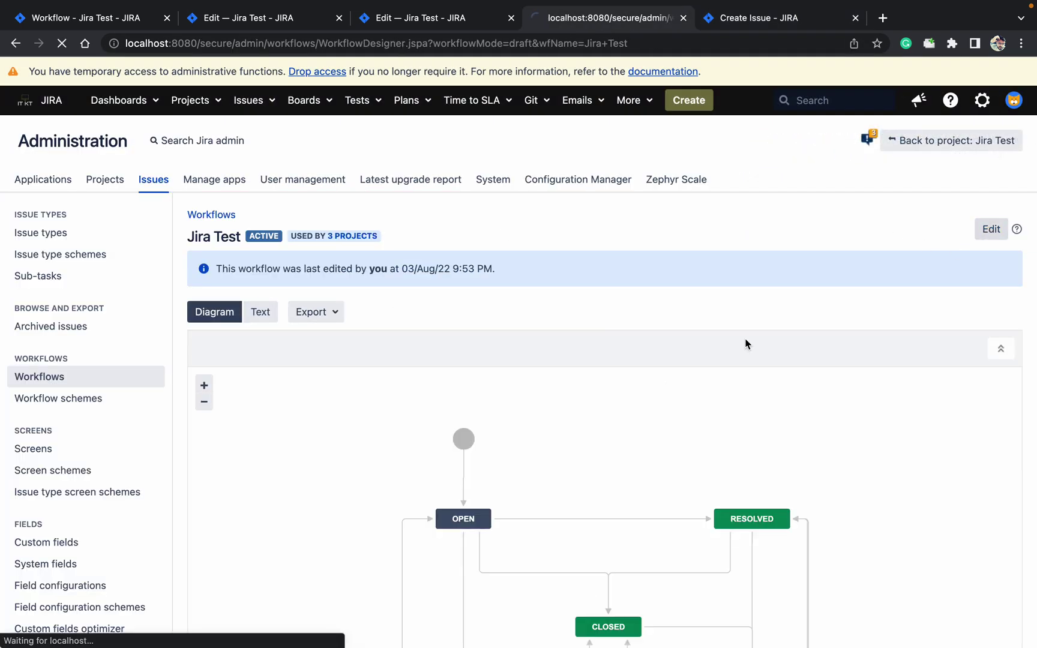
pyautogui.click(465, 495)
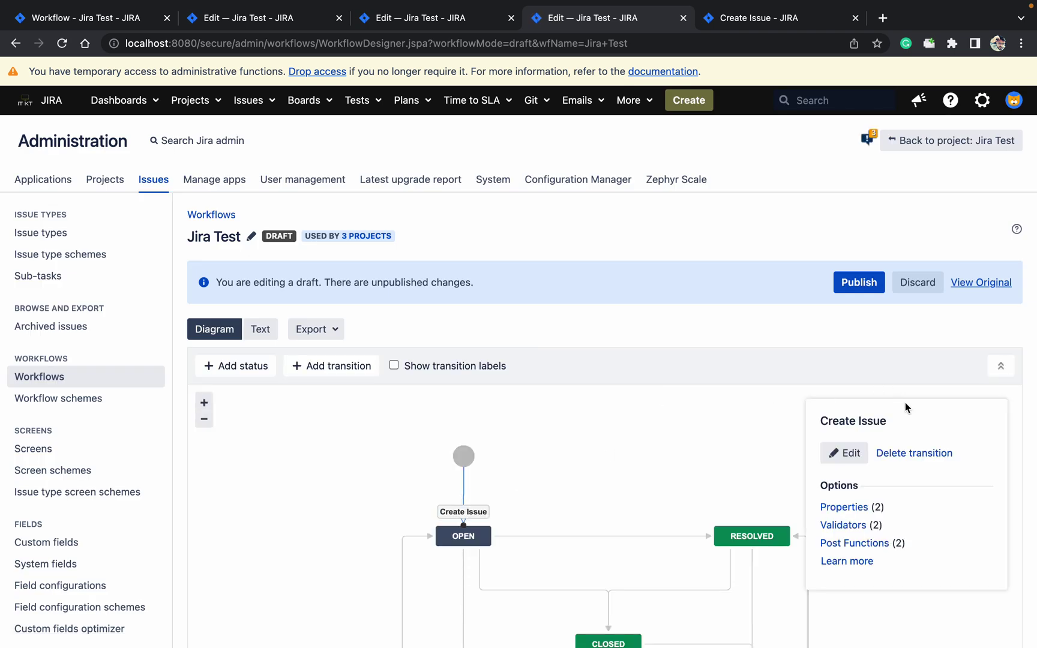
pyautogui.click(843, 525)
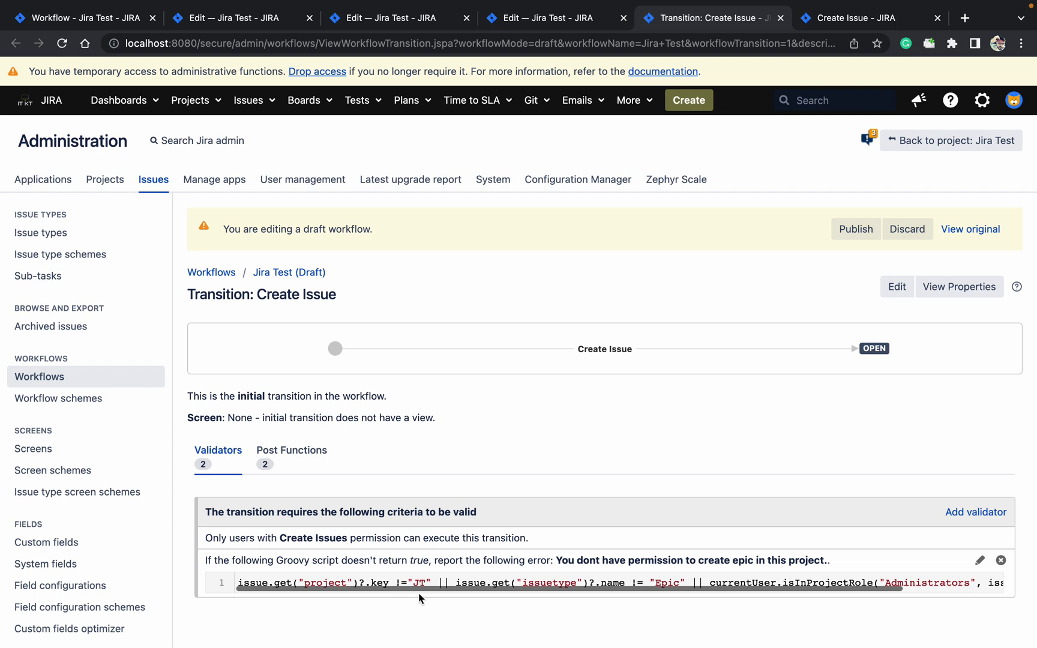
# Create the "test" Epic in the Jira Test SR (JTSR) project instead and open the new issue
pyautogui.click(853, 23)
pyautogui.click(445, 270)
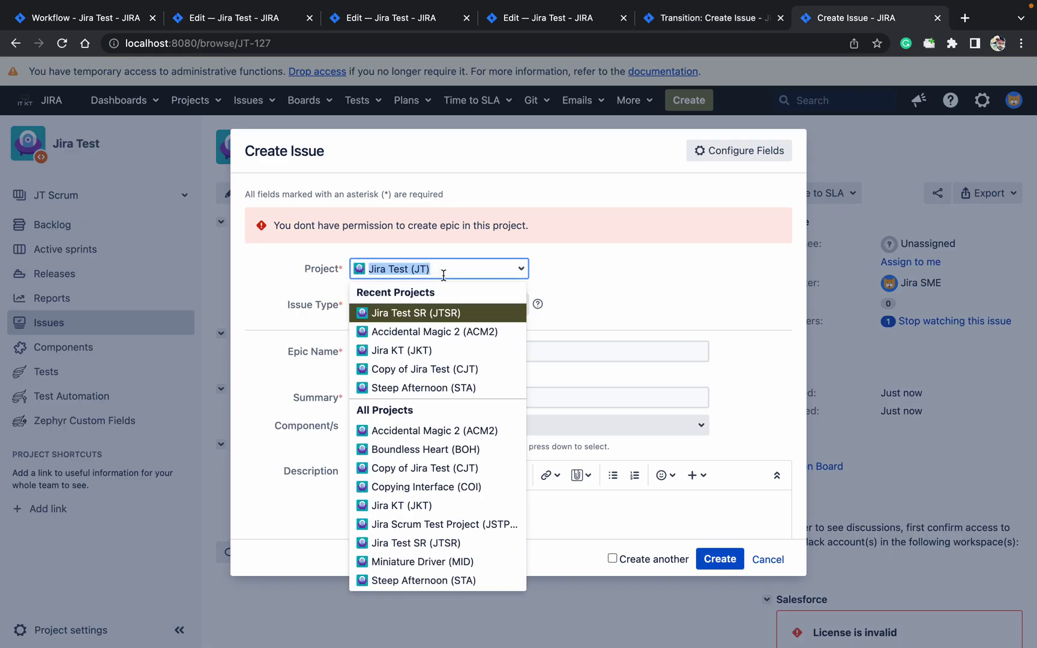
pyautogui.click(435, 313)
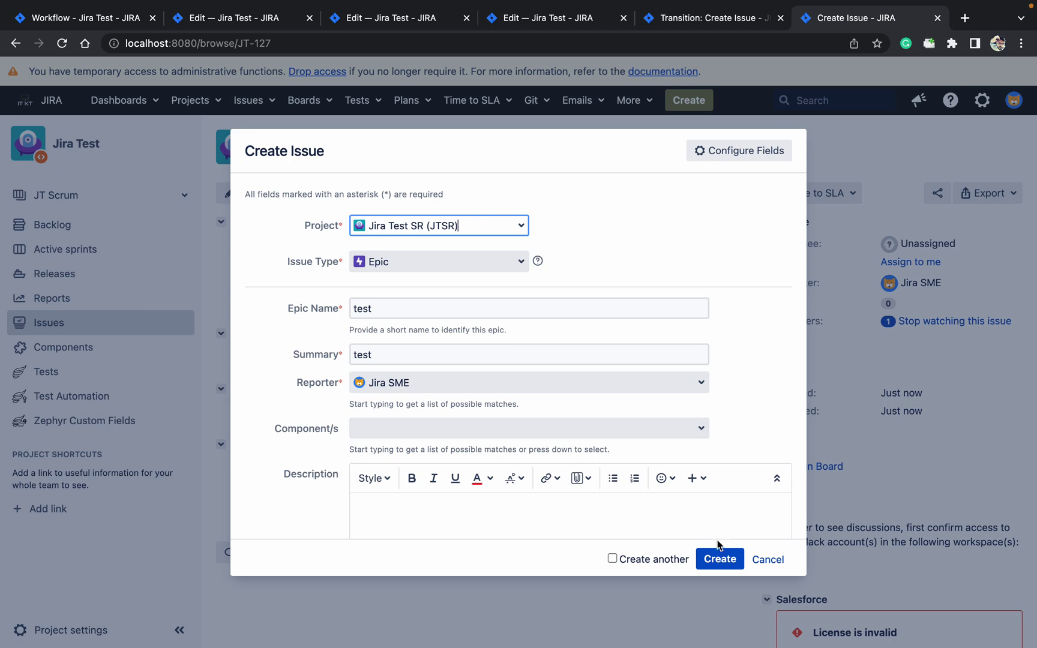
pyautogui.click(724, 557)
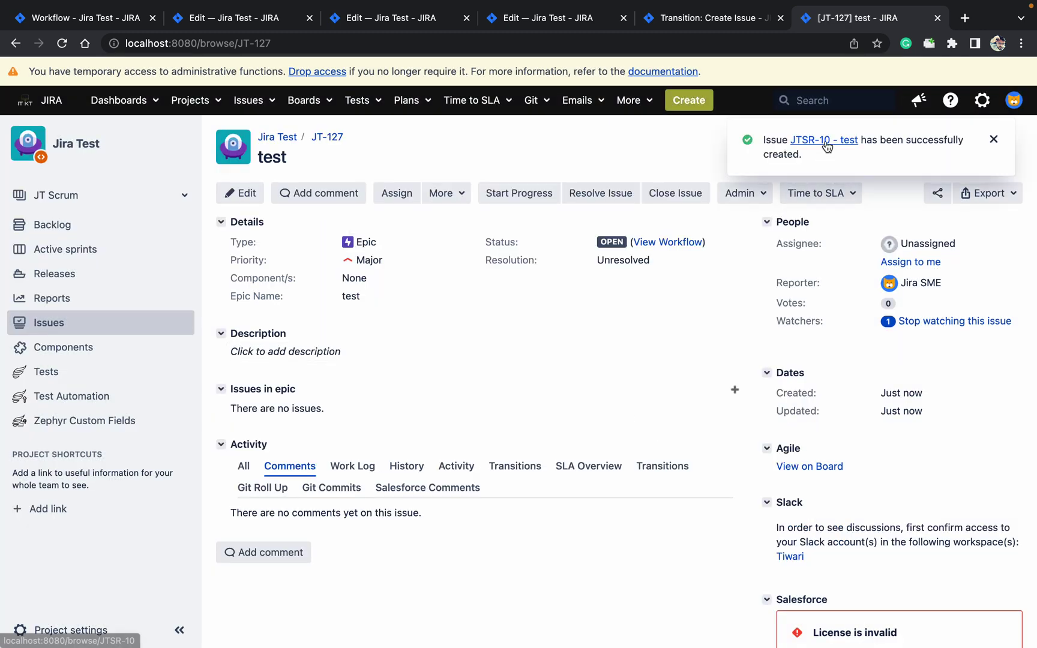
pyautogui.click(827, 143)
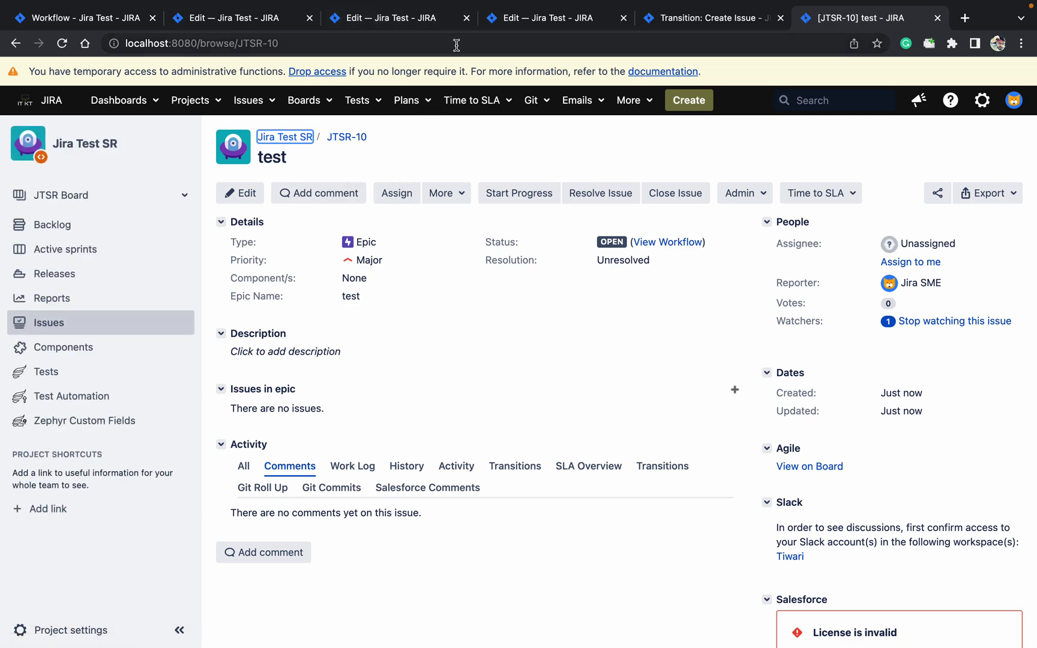
pyautogui.click(654, 20)
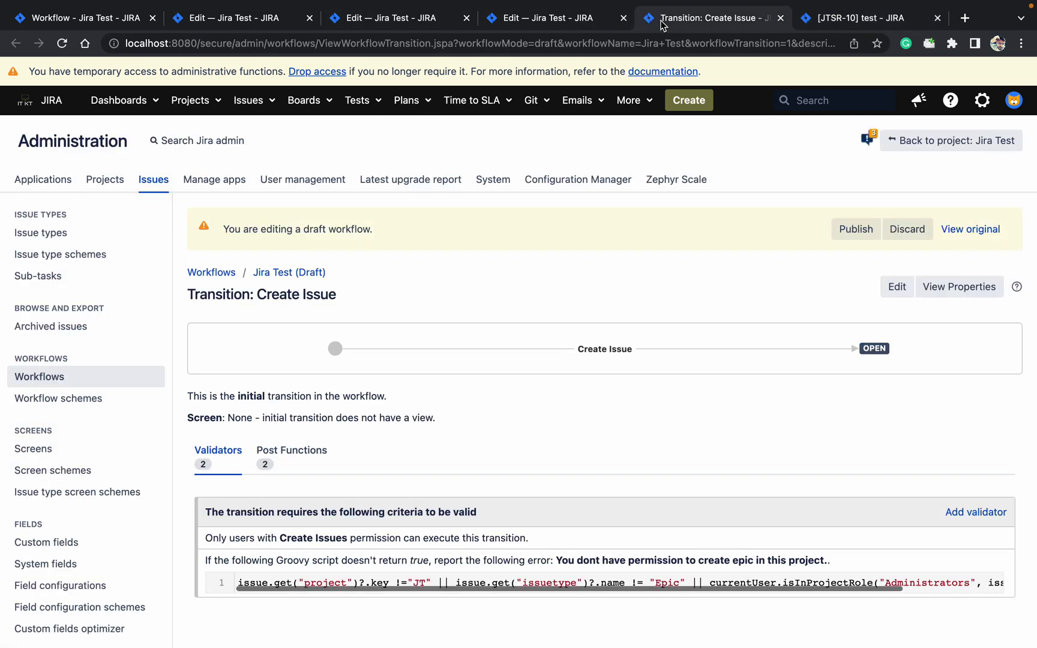
pyautogui.click(590, 24)
pyautogui.moveTo(376, 242)
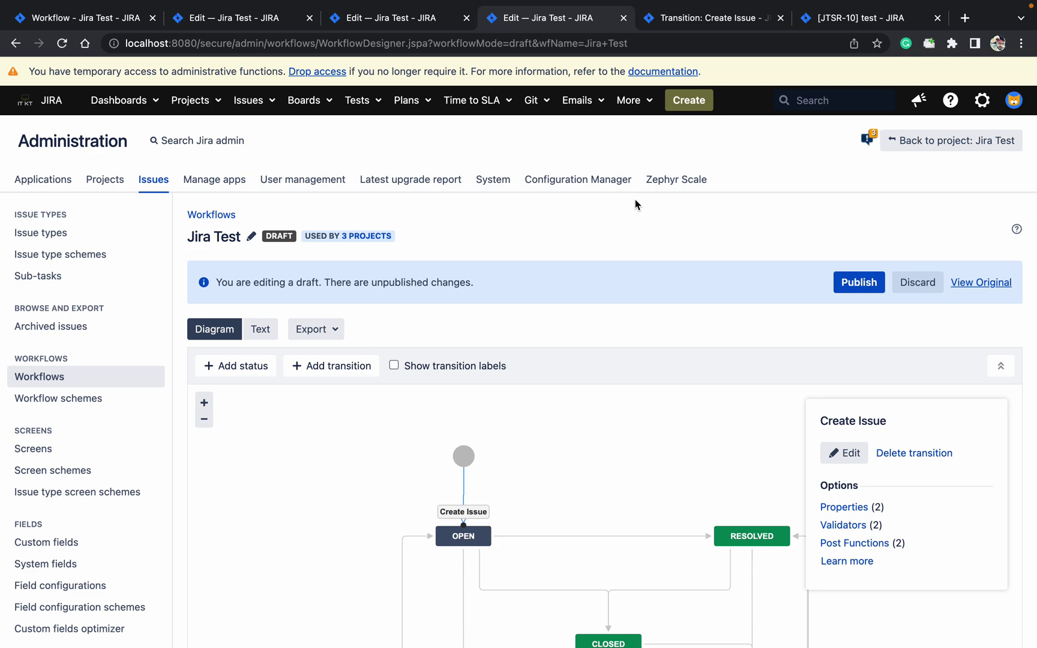
pyautogui.moveTo(721, 7)
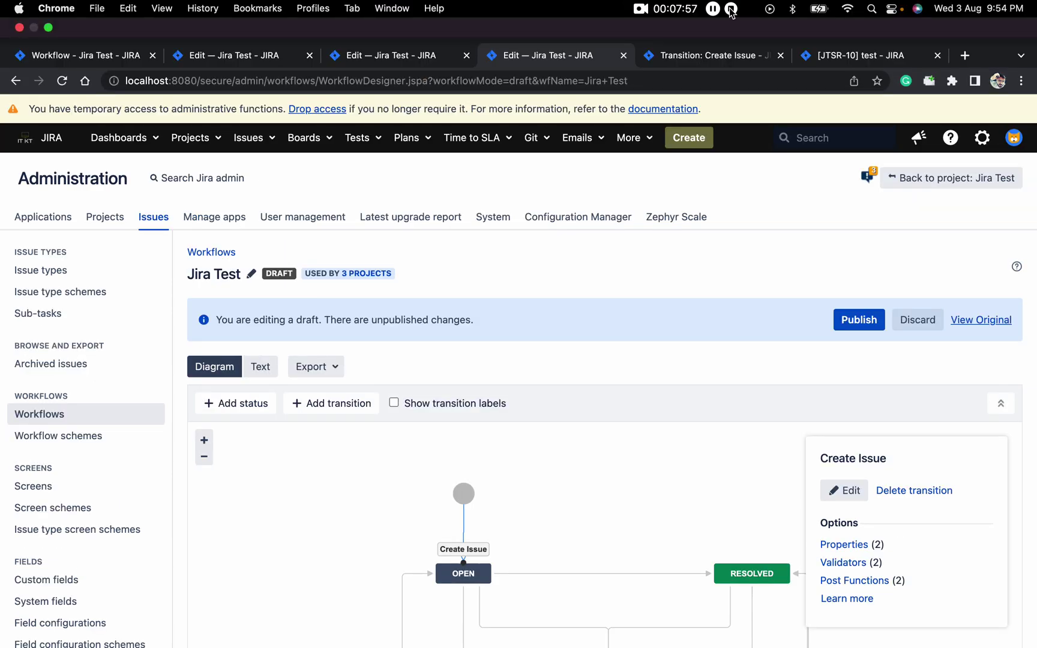